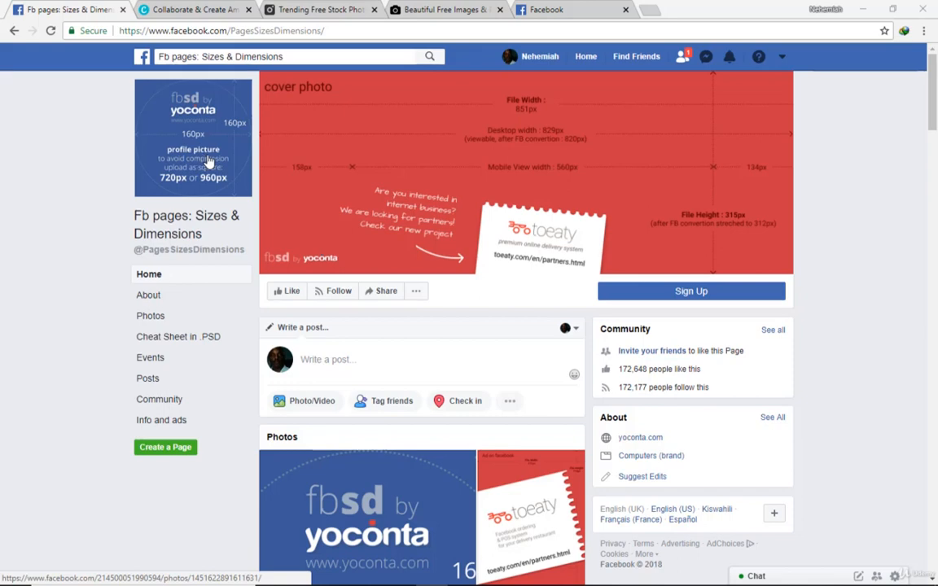
Review the Canva, Pexels and Unsplash sites as sources for page designs and free photos.
click(189, 8)
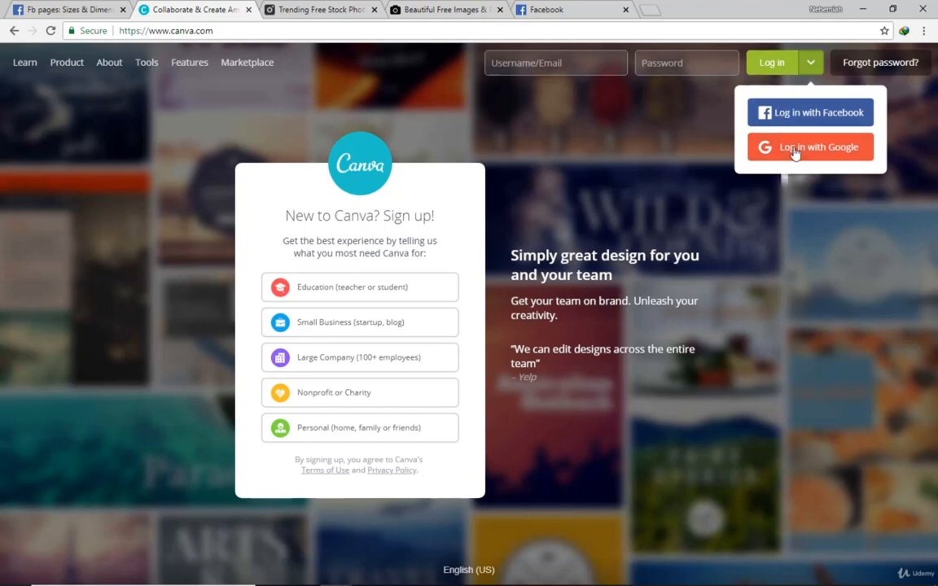
click(690, 69)
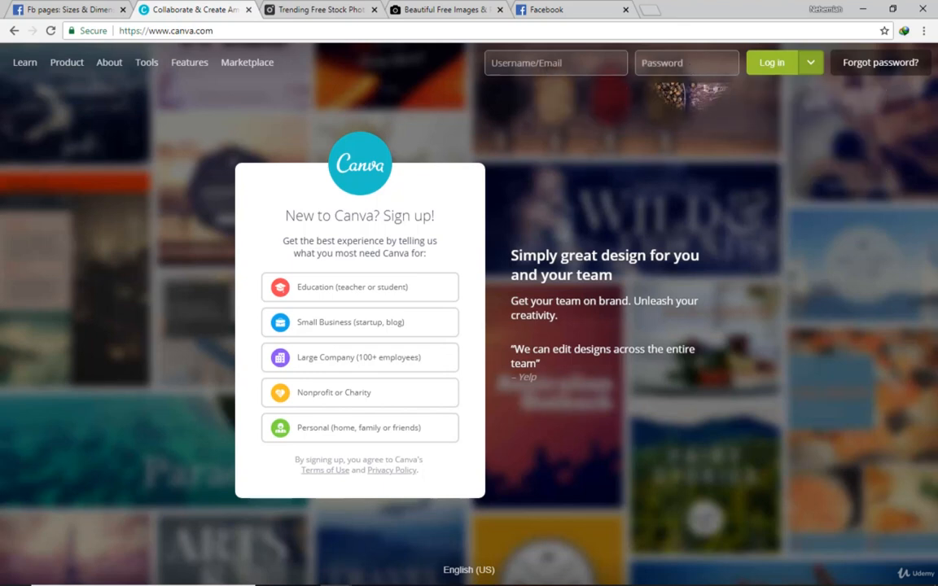
click(317, 9)
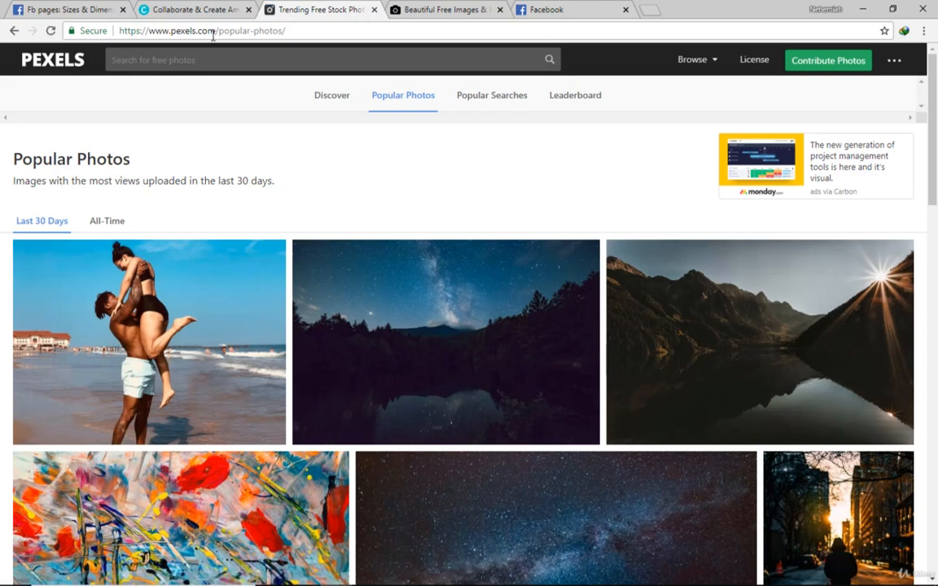
click(421, 9)
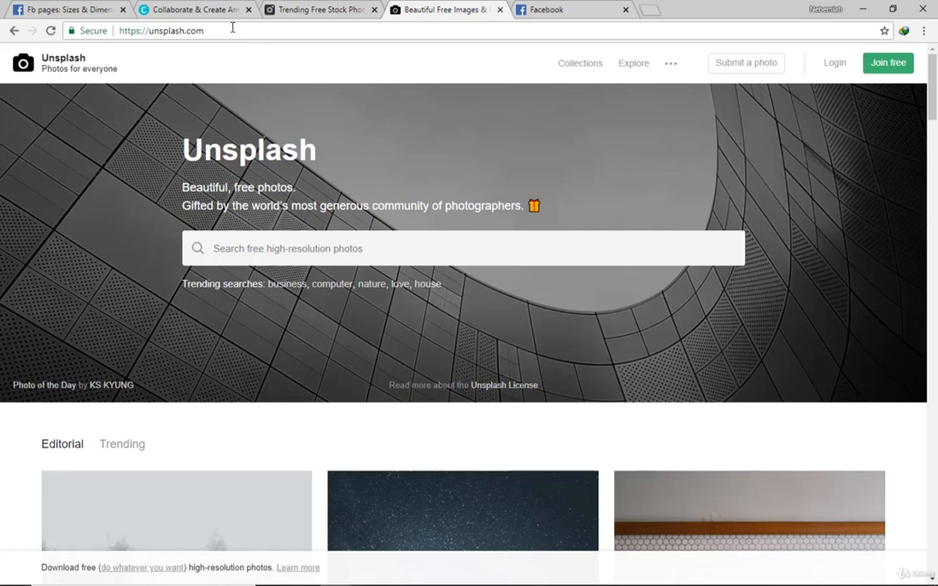
Switch to Facebook and start creating a new Page of the Business or brand type.
click(553, 12)
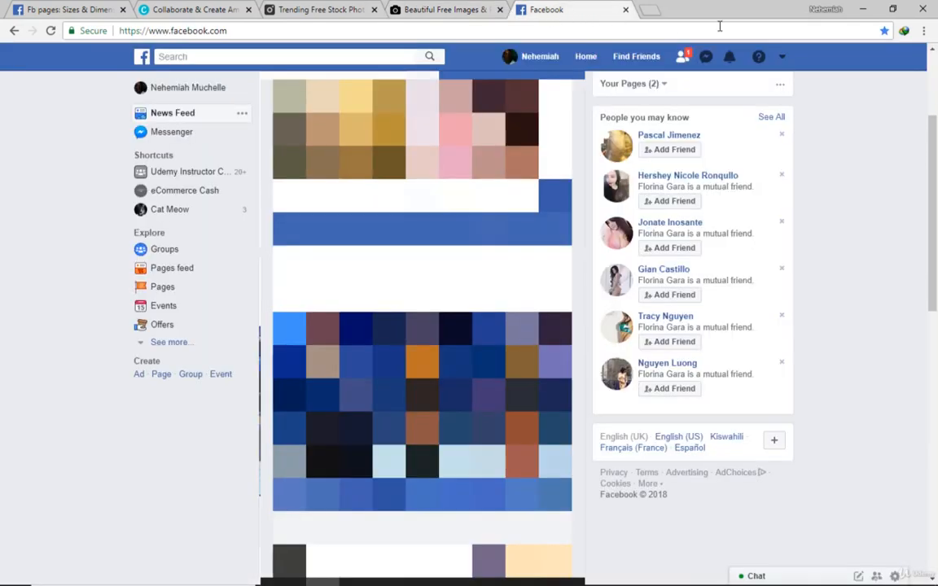
click(782, 59)
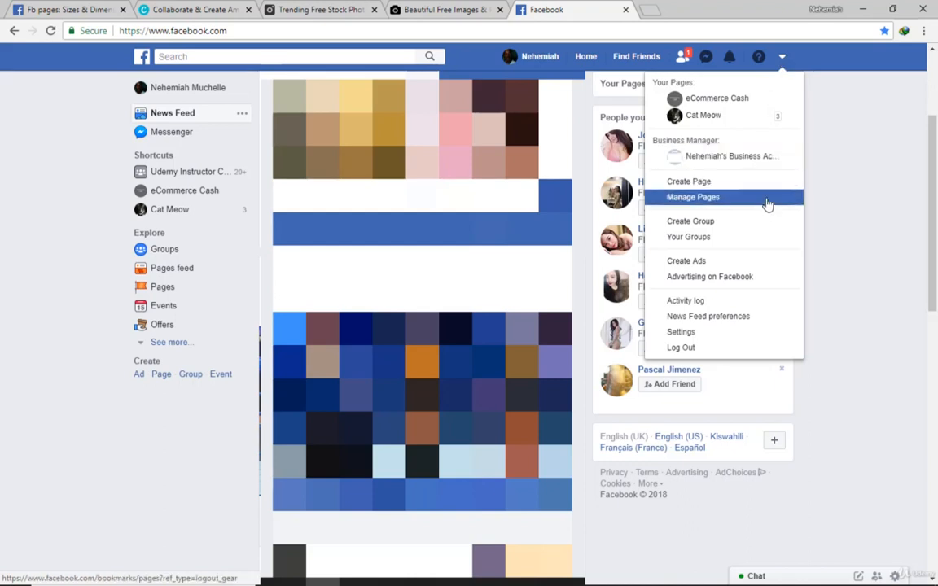
click(718, 183)
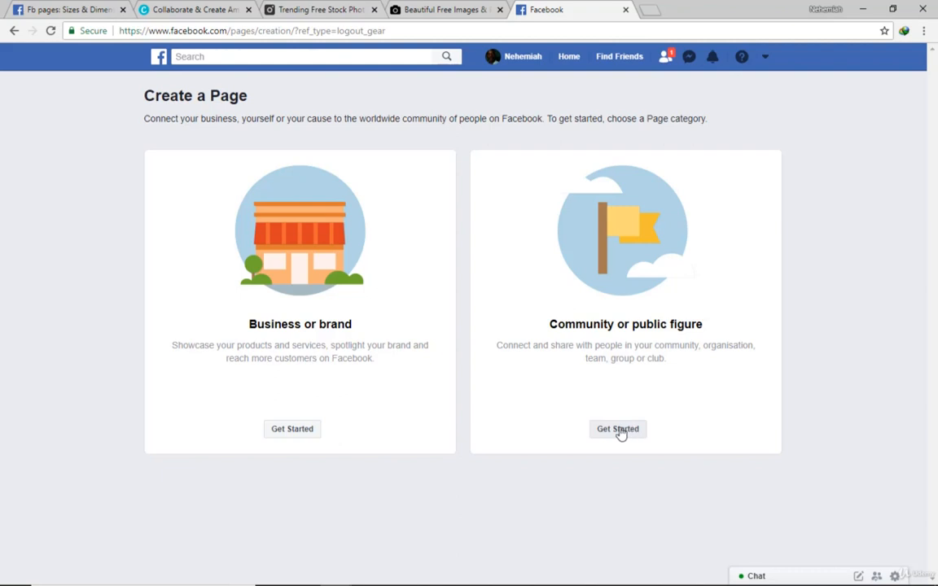
click(304, 433)
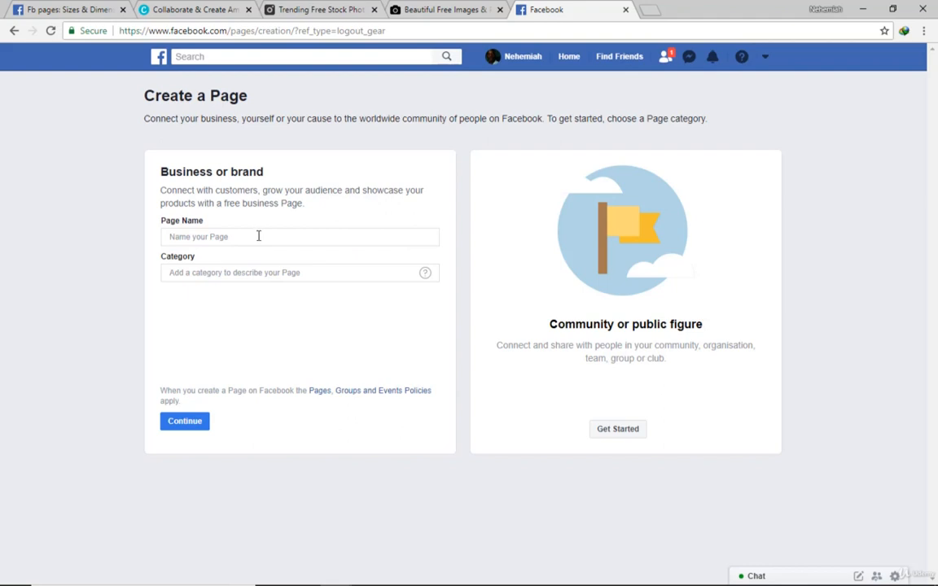
Name the page "Dogs Heaven", set its category to Brand and continue to the profile picture stage.
click(258, 235)
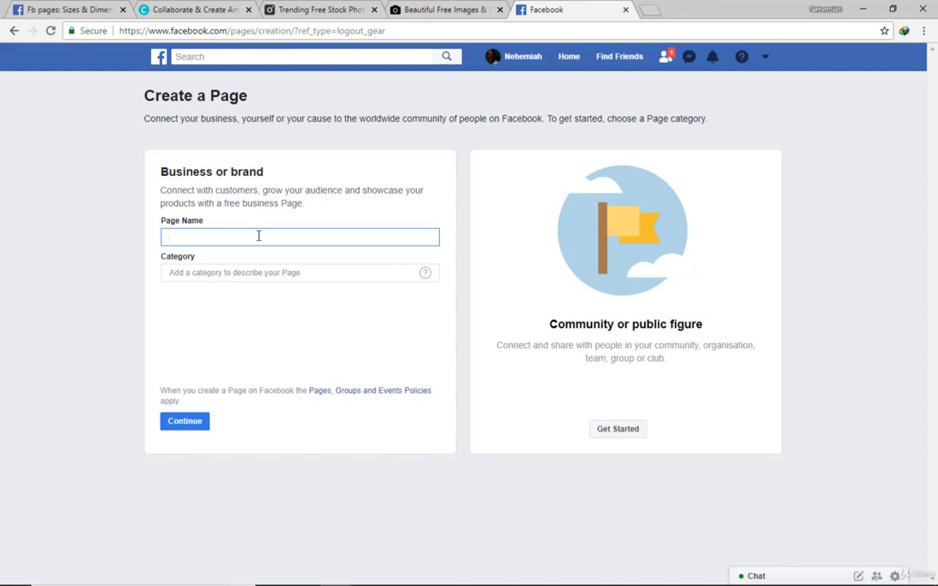
text(Dogs Heaven)
click(264, 274)
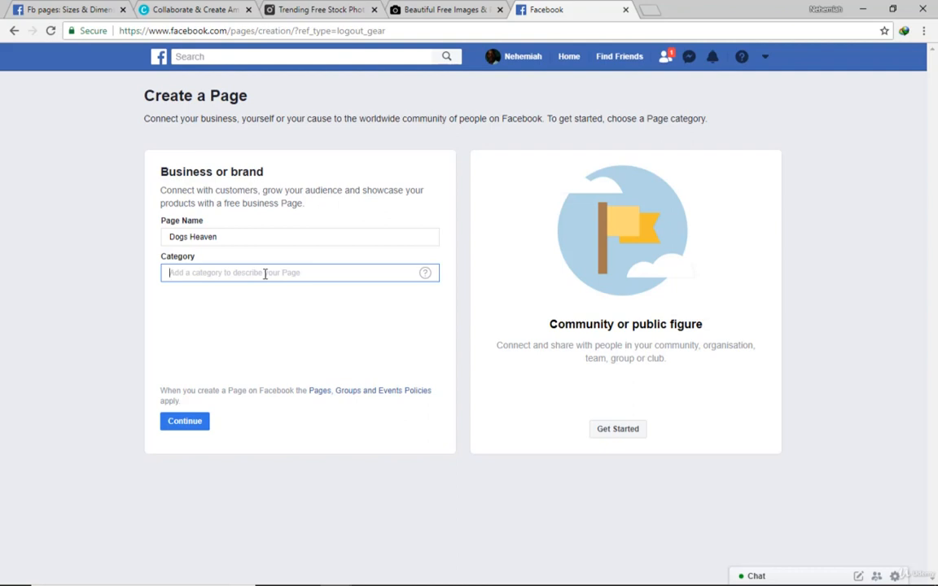
text(bra)
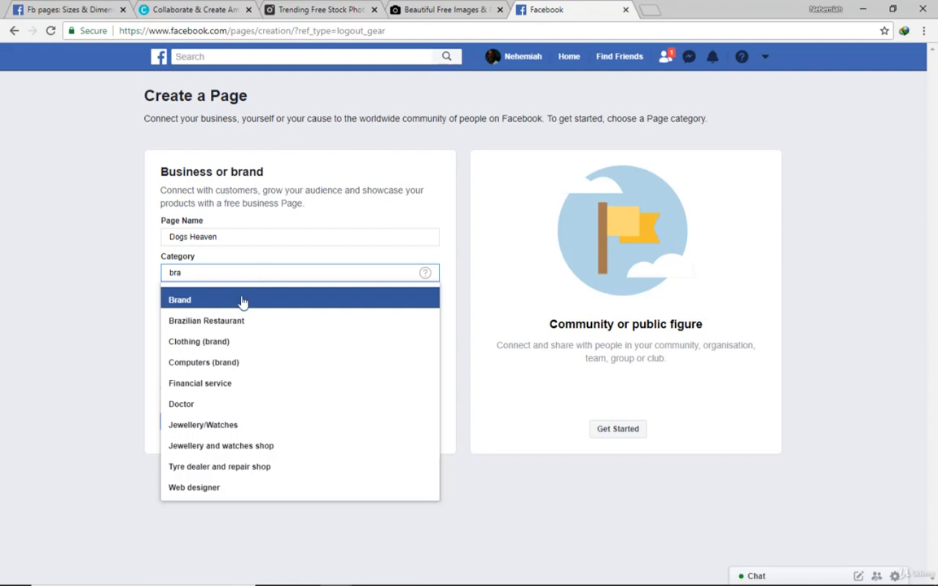
click(242, 302)
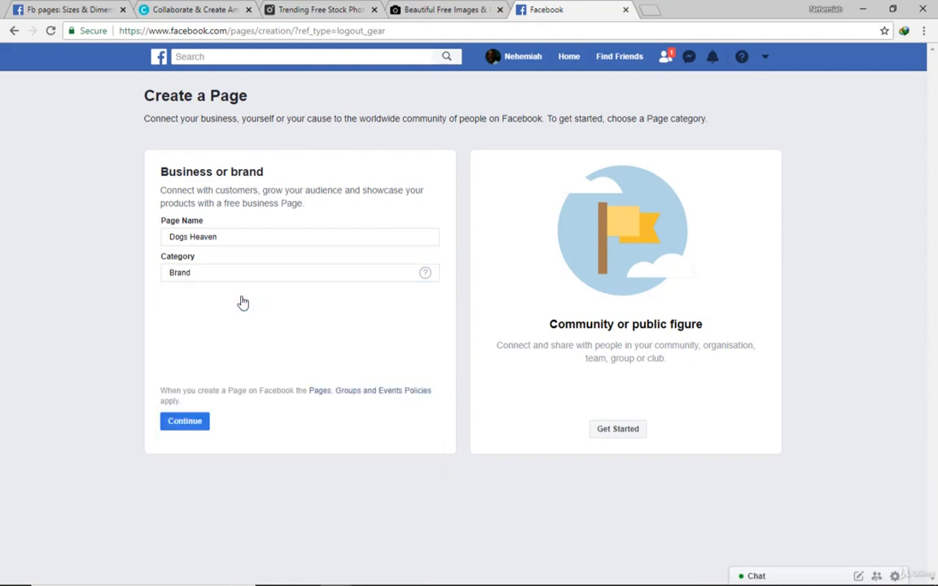
click(196, 431)
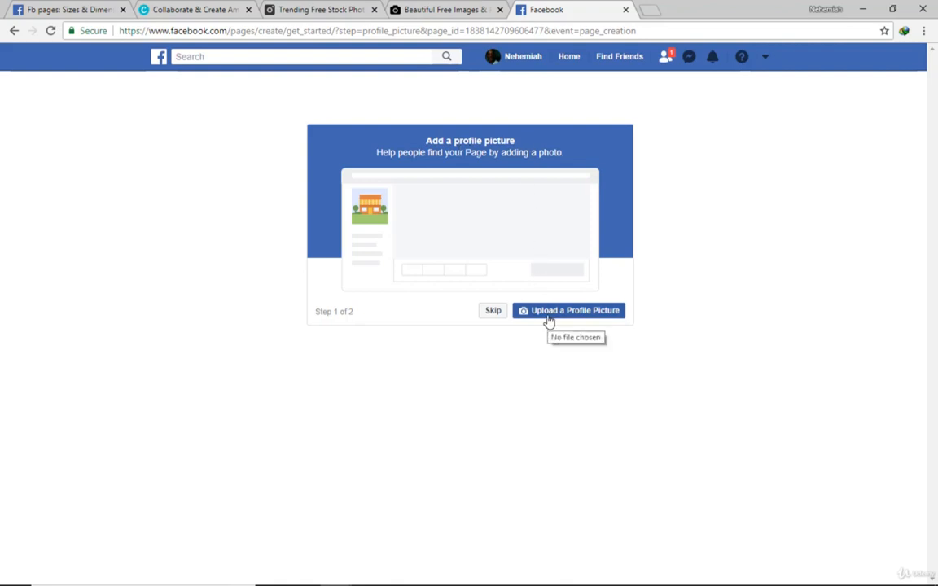
Check the recommended profile picture size on the Fb pages: Sizes & Dimensions page, and search Pexels for "dog".
click(64, 7)
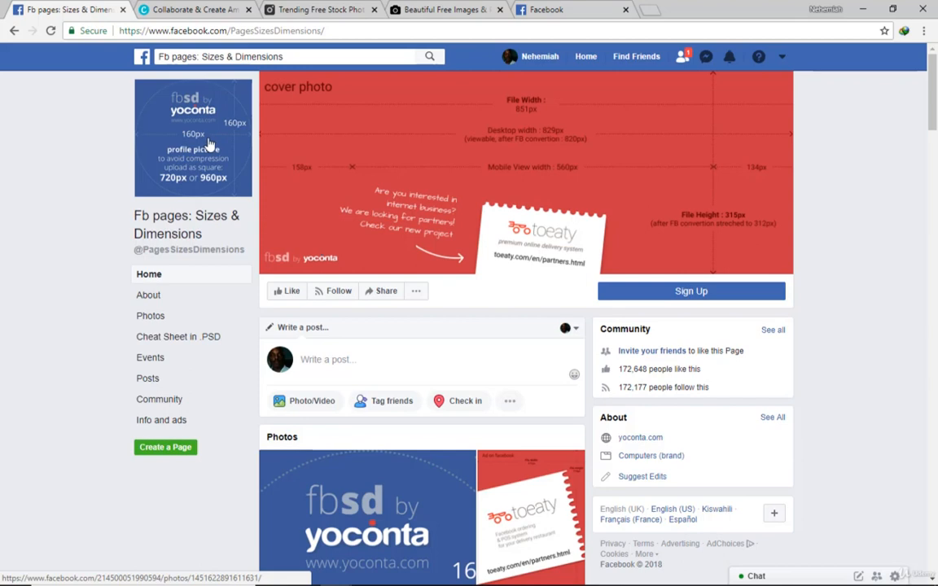
click(316, 9)
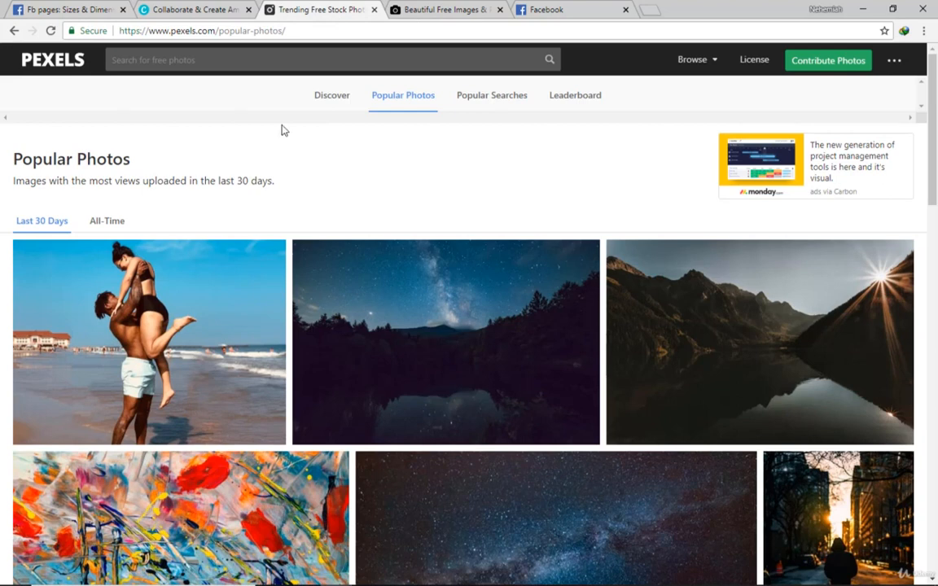
click(247, 60)
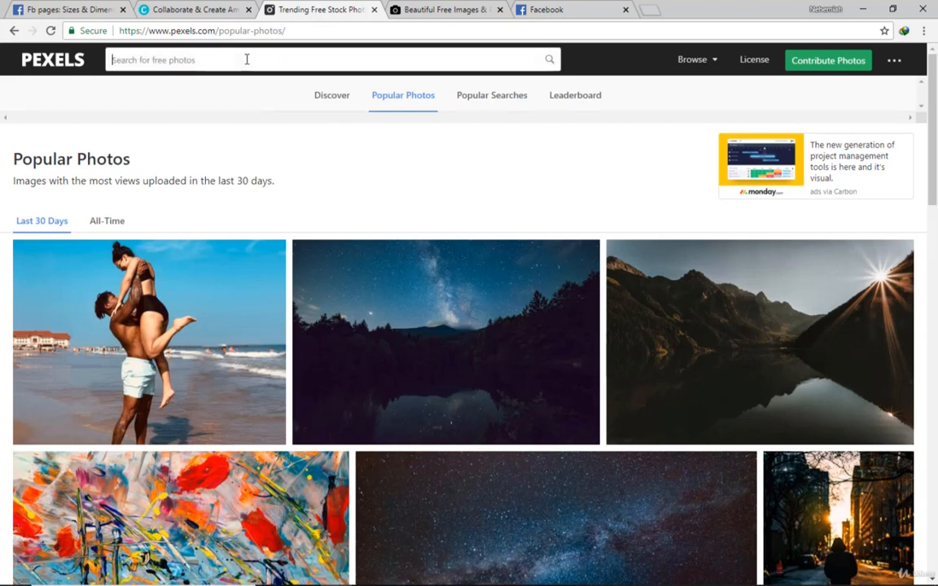
text(dog)
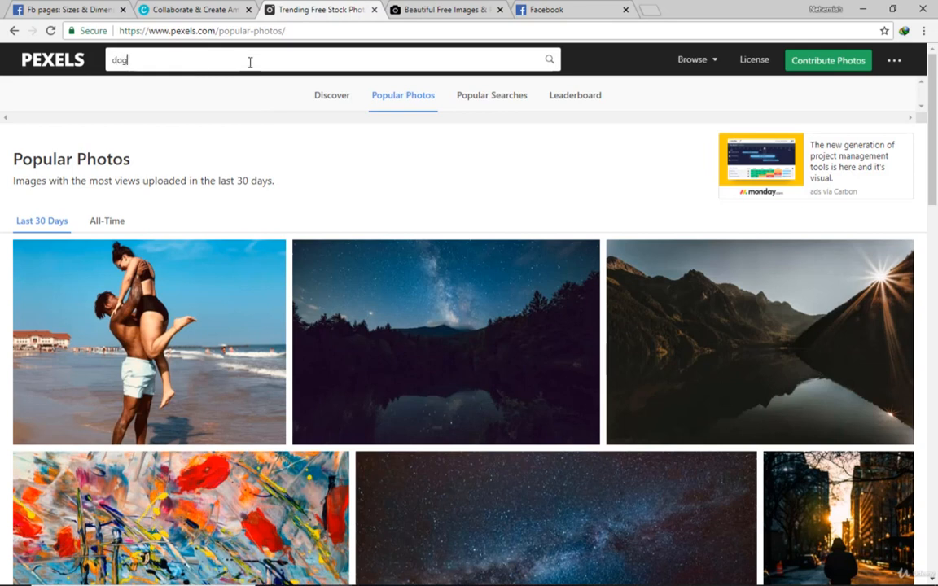
key(Return)
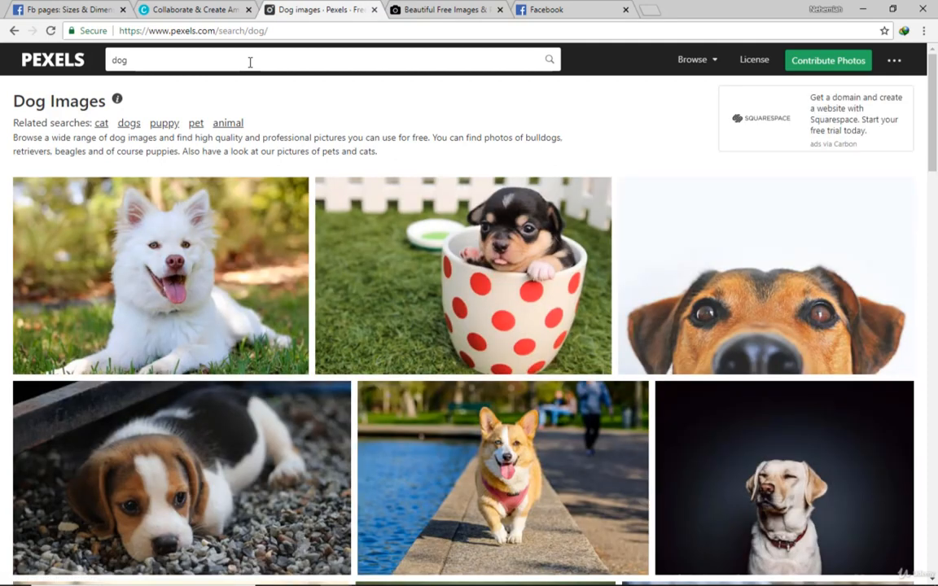
Download the close-up photo of the brown dog's face on a white background at a custom size of 720 x 720.
click(781, 277)
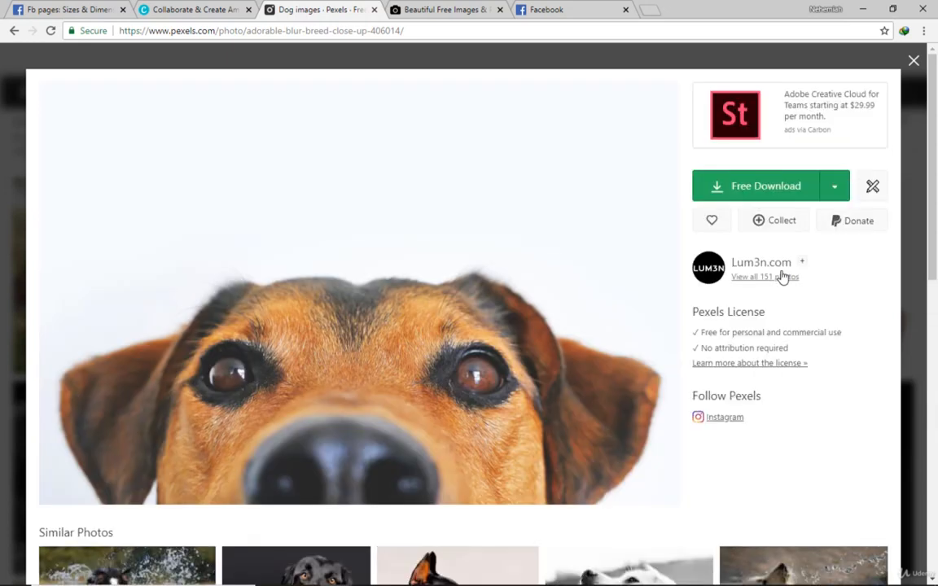
click(833, 185)
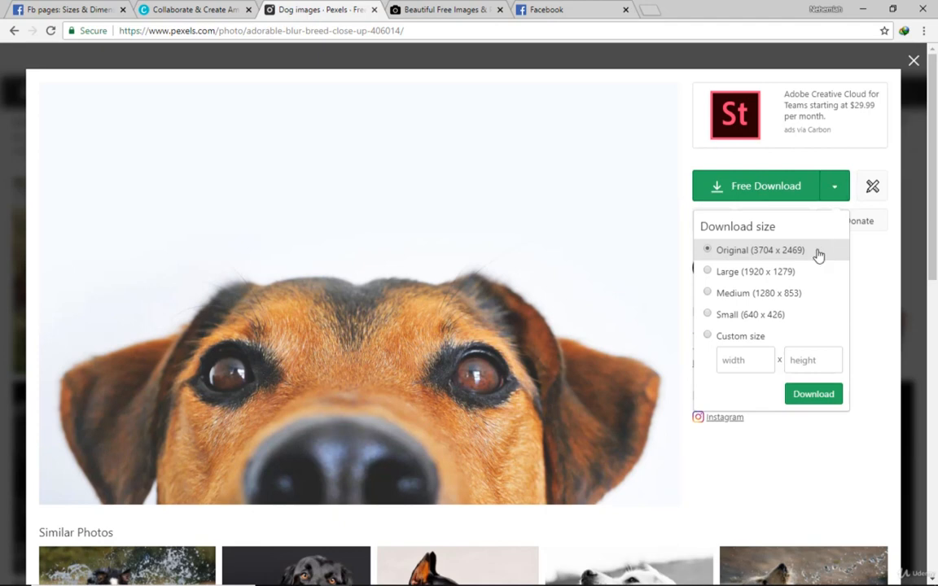
click(744, 364)
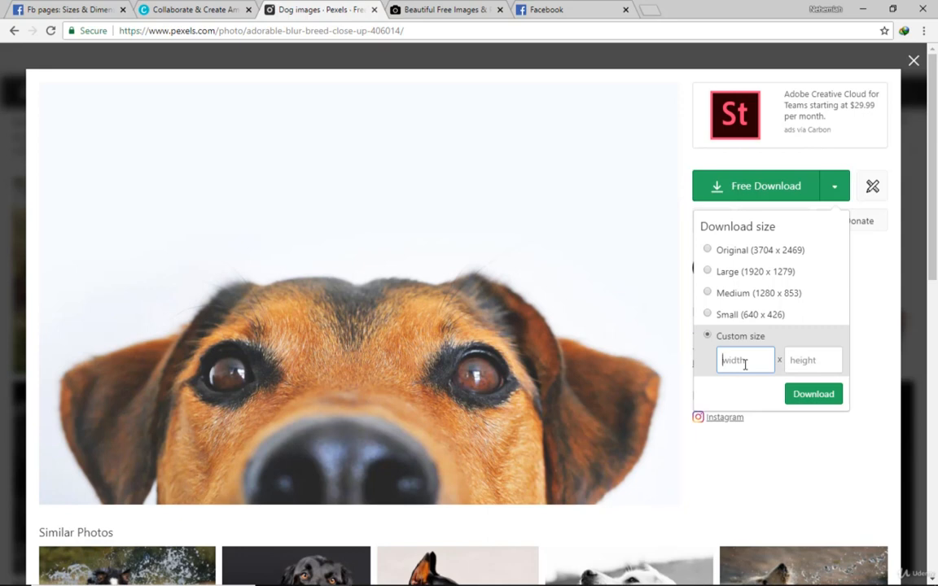
text(720)
click(805, 359)
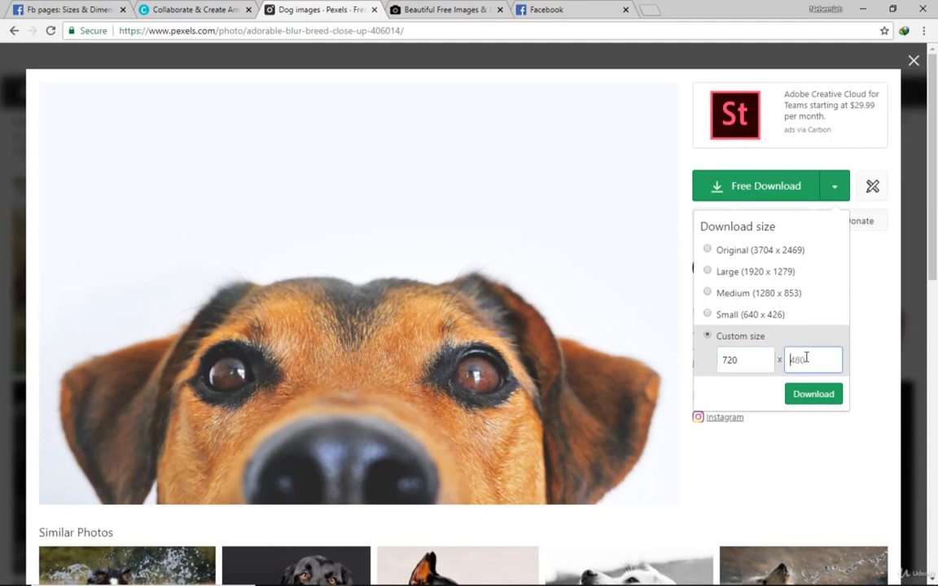
text(720)
click(802, 396)
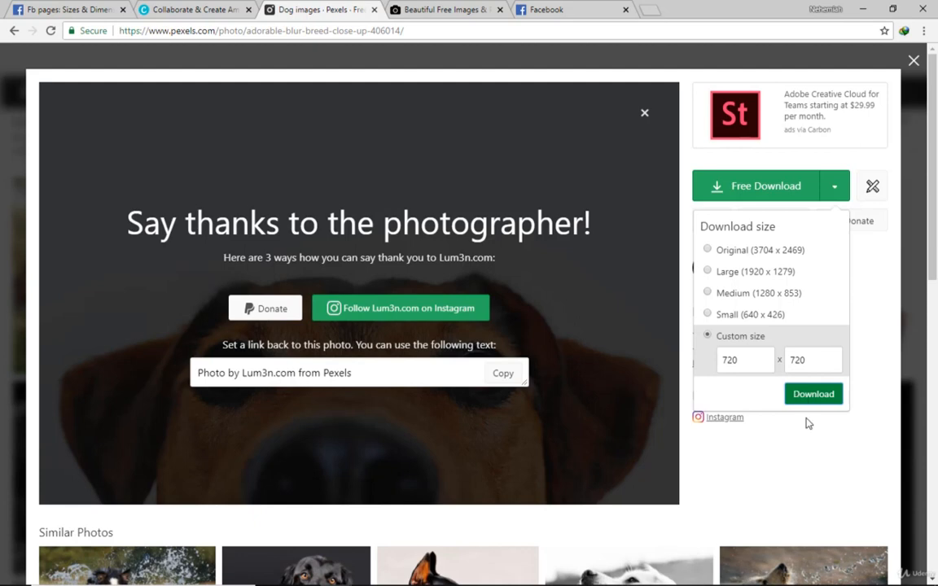
click(819, 473)
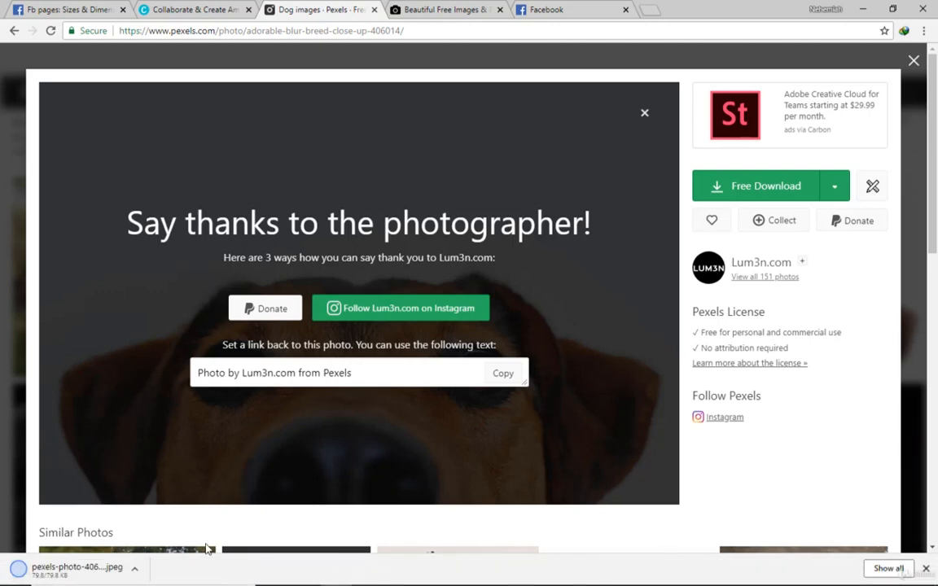
Locate the downloaded dog photo in the Downloads folder and check its file details.
click(135, 570)
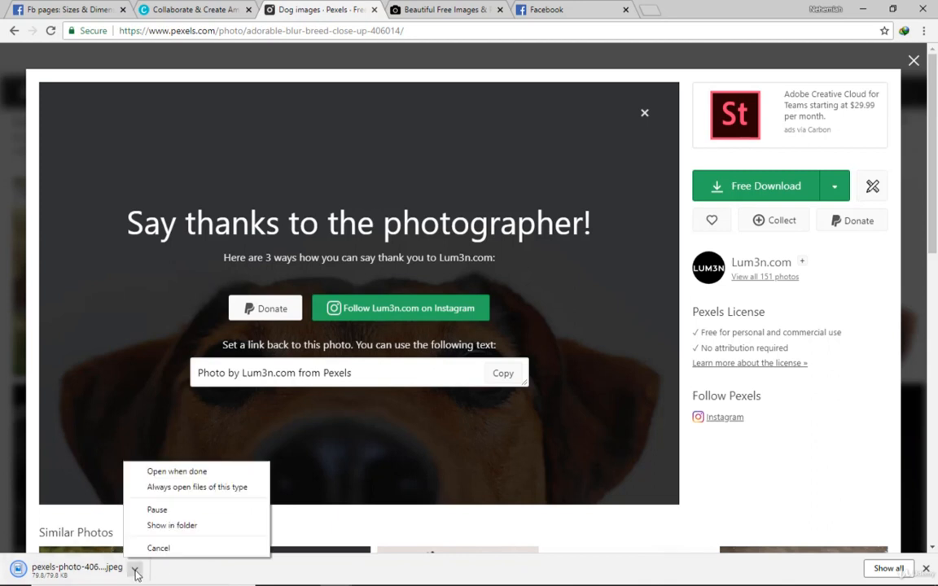
click(172, 526)
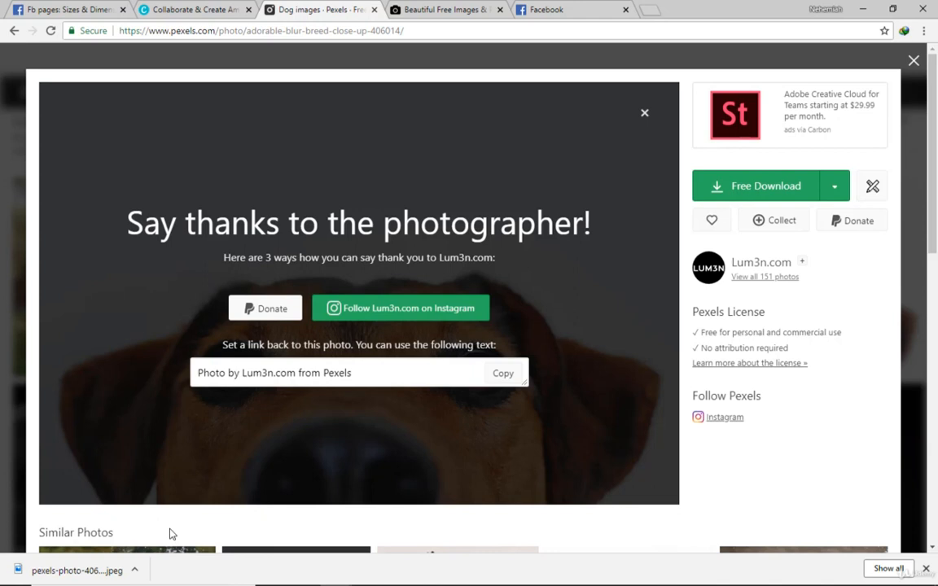
click(136, 569)
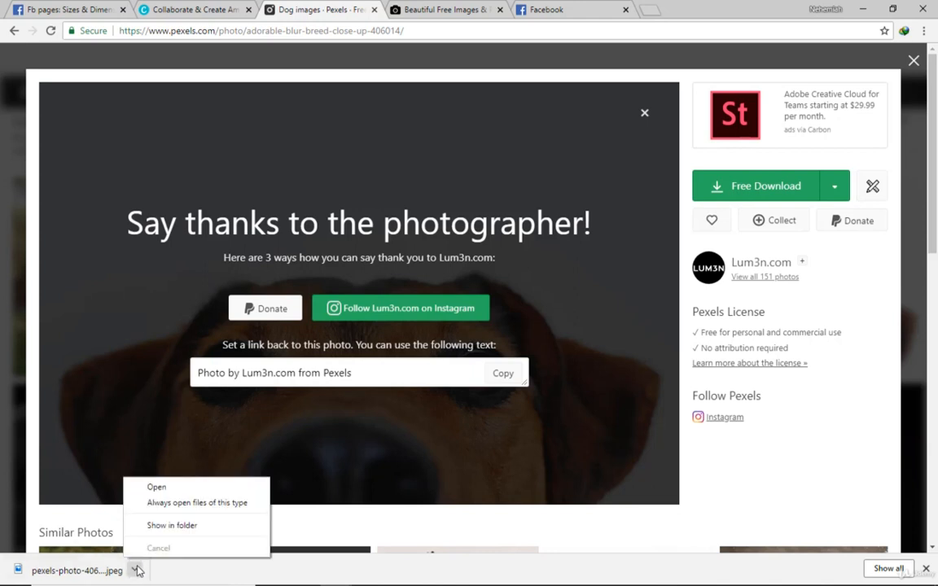
click(167, 526)
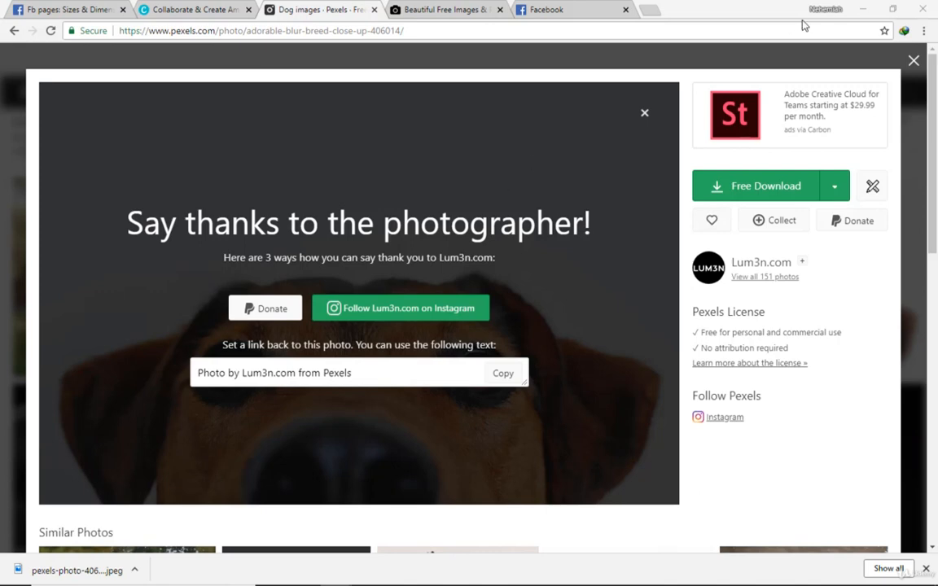
click(864, 9)
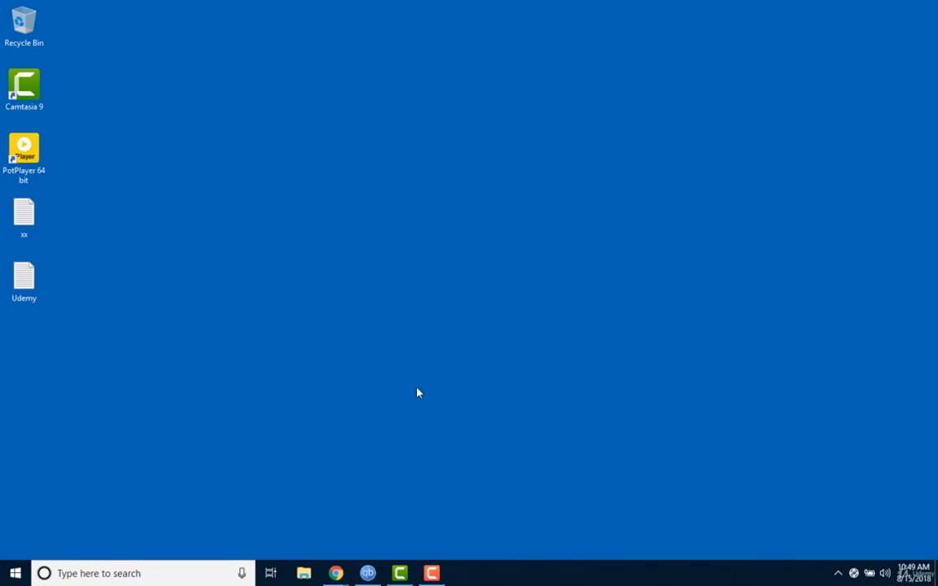
click(303, 573)
mouse_move(344, 572)
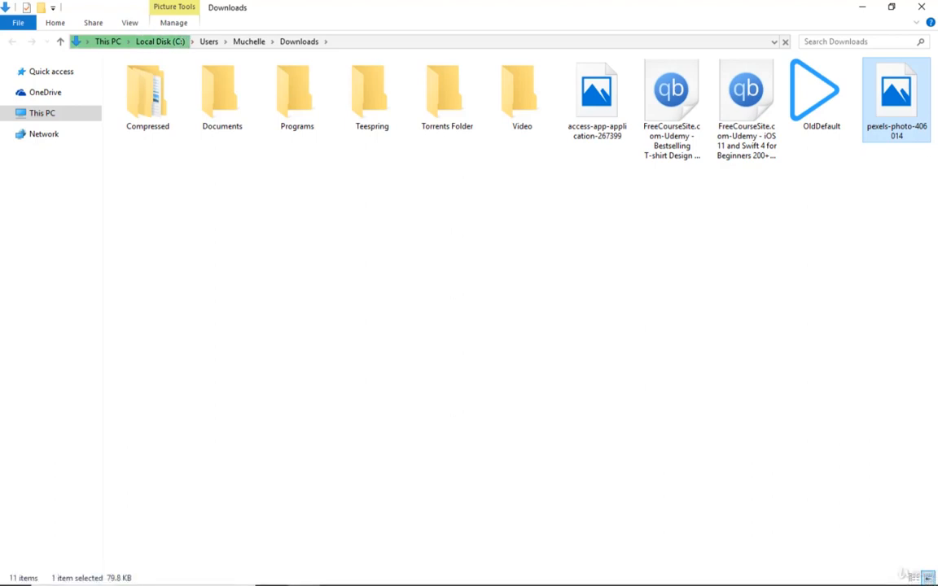
mouse_move(889, 141)
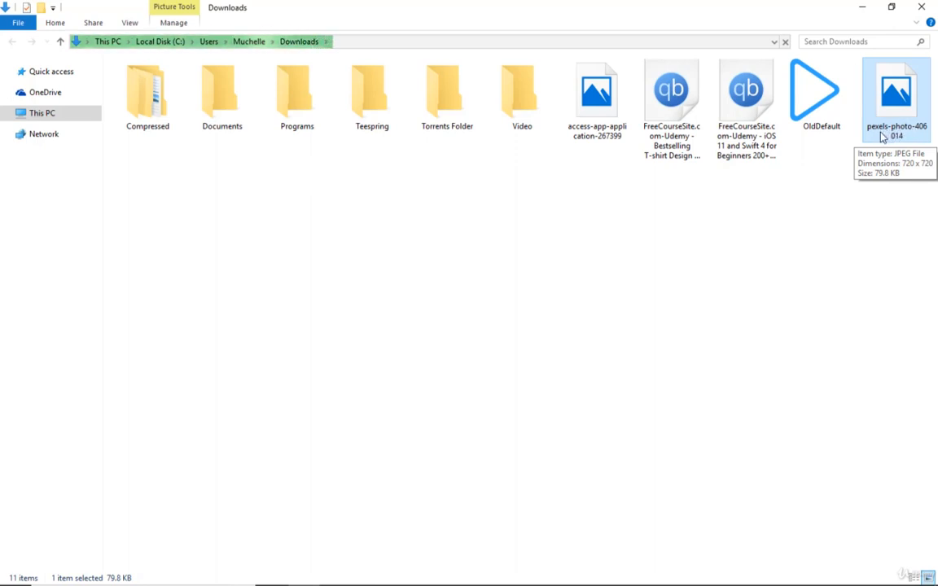
mouse_move(303, 583)
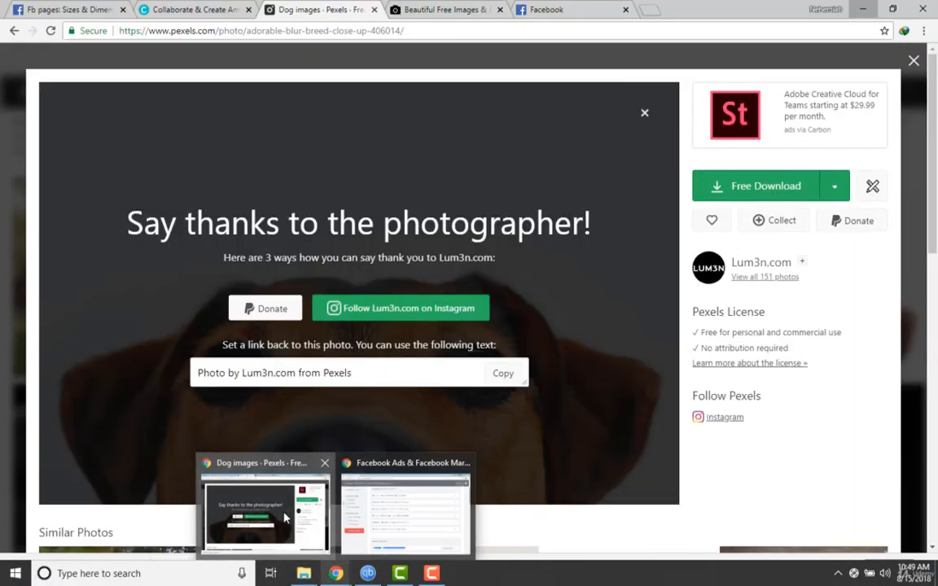
Upload pexels-photo-406014 from the Downloads folder as the Facebook page's profile picture.
click(285, 518)
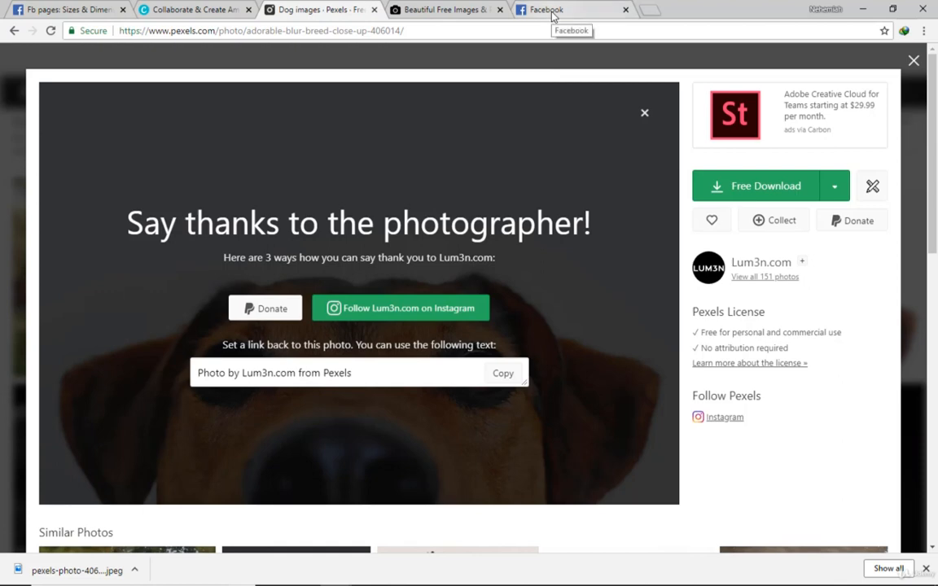
click(552, 14)
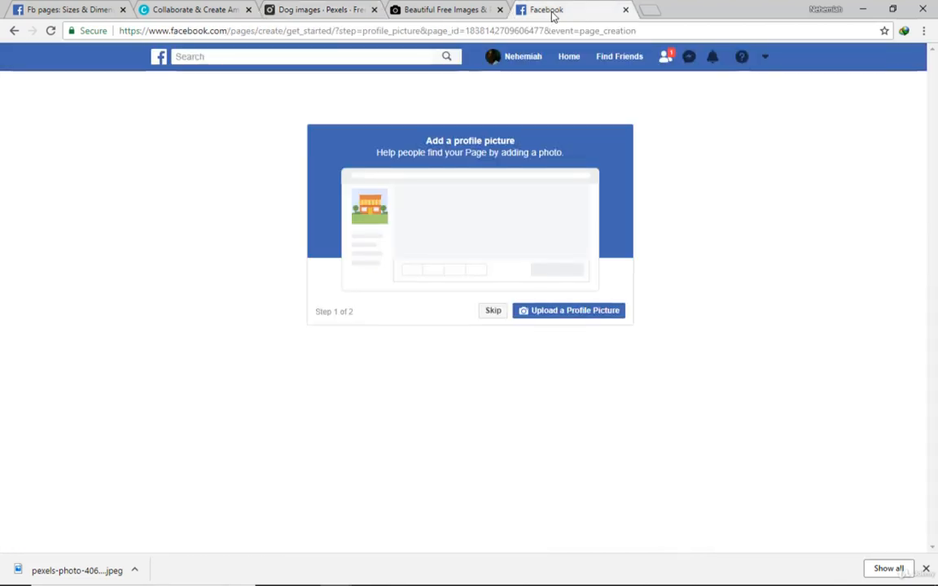
click(559, 315)
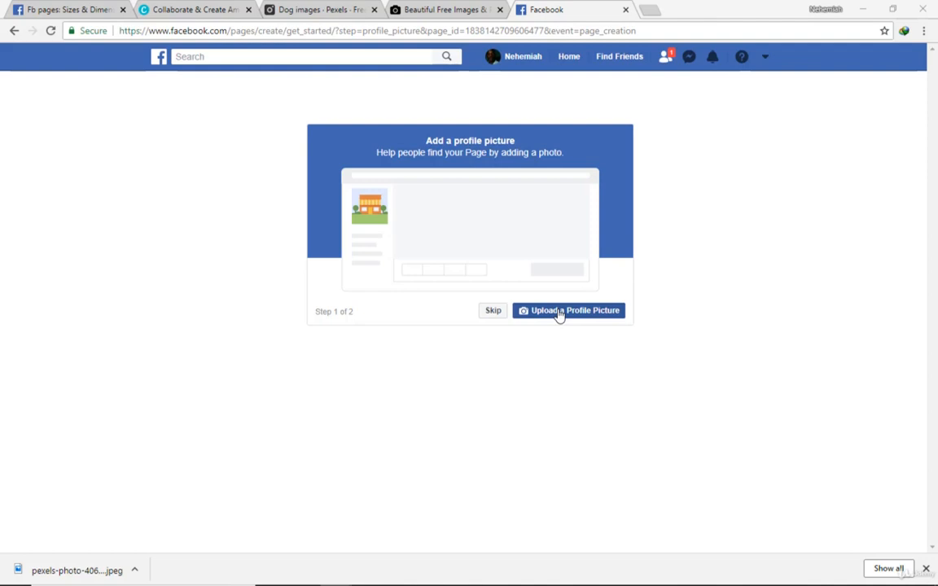
click(558, 314)
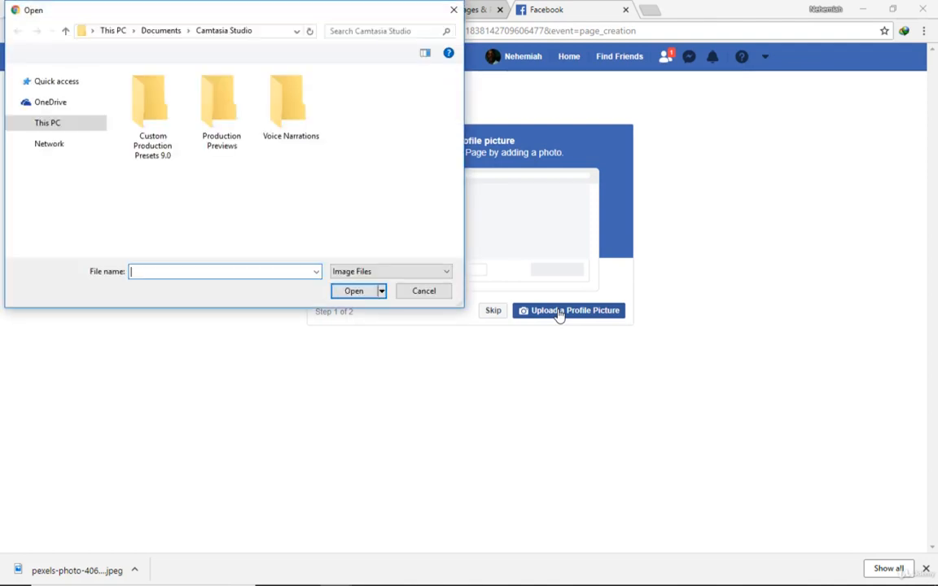
click(37, 85)
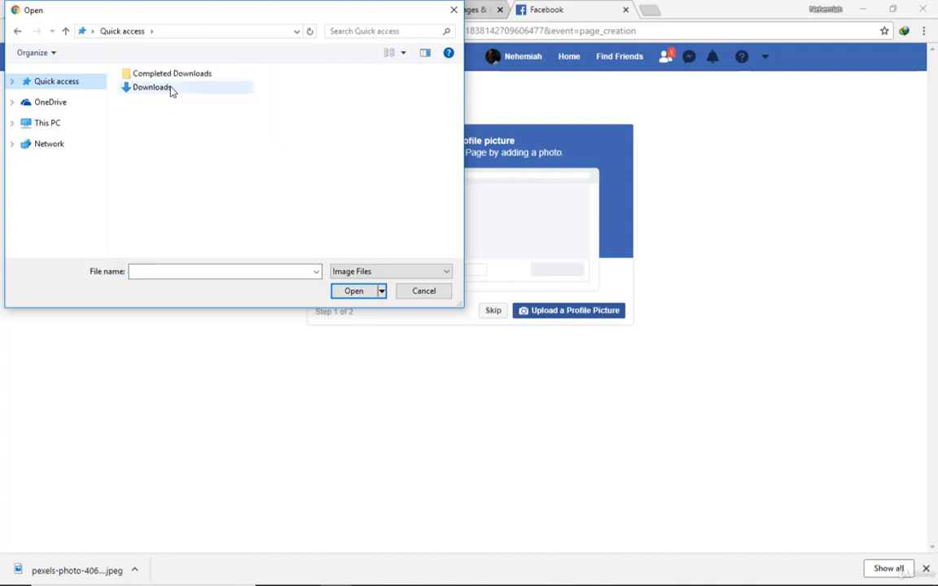
double_click(163, 87)
click(280, 210)
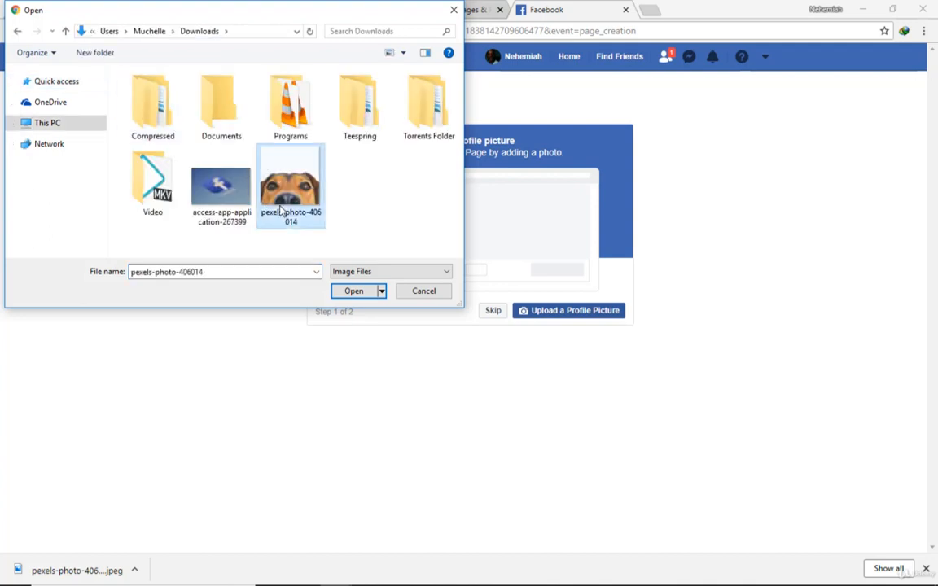
click(350, 293)
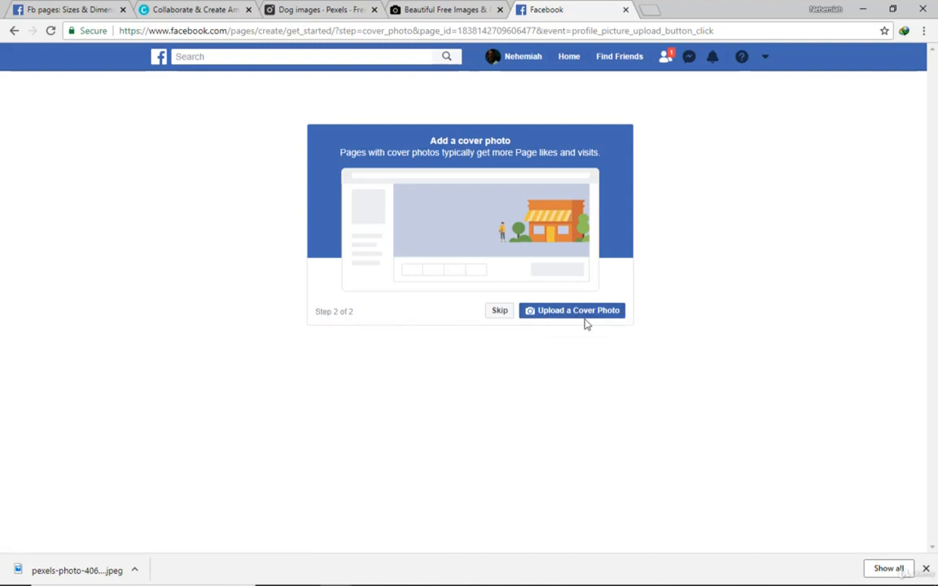
Check the recommended cover photo size on the Fb pages: Sizes & Dimensions page, and open the three dogs looking up photo from a Pexels search for "dogs".
click(68, 6)
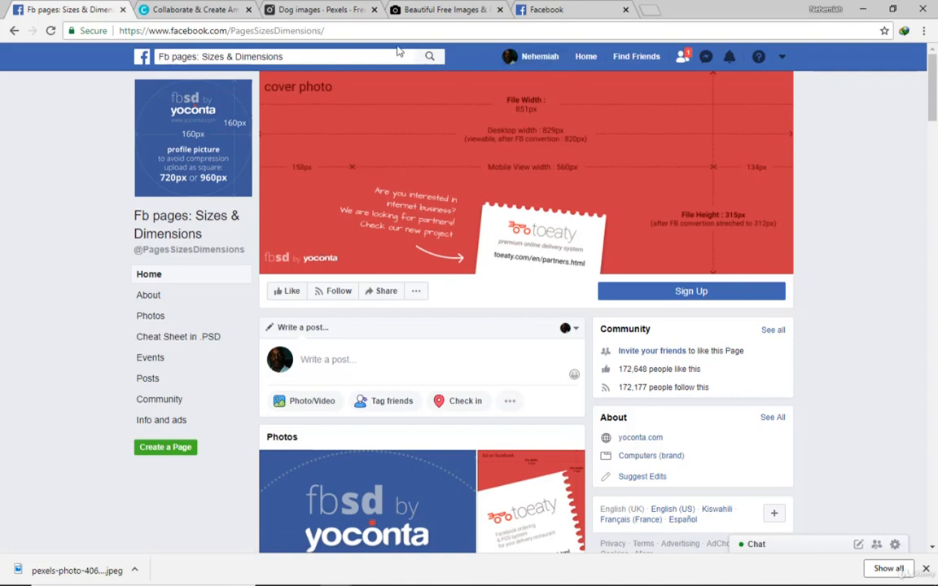
click(341, 11)
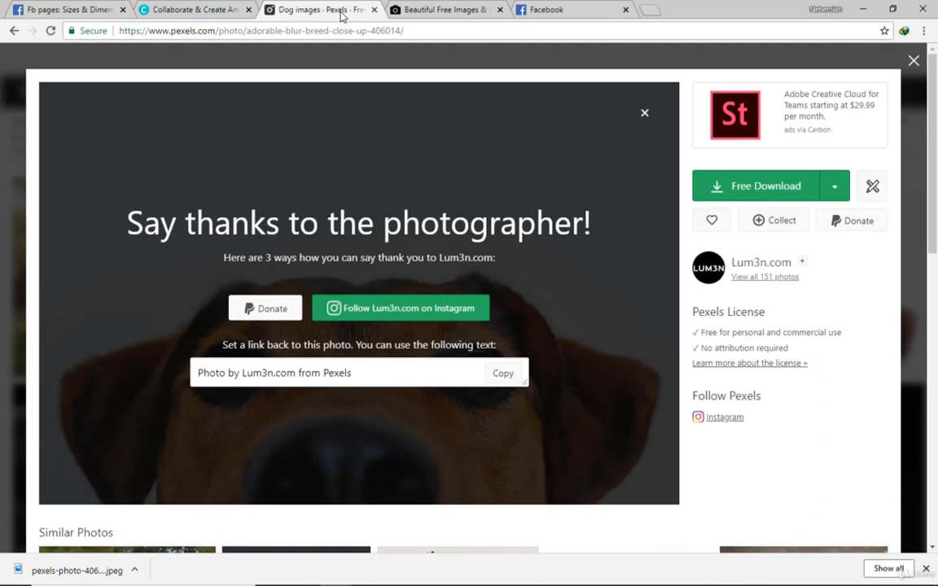
click(914, 61)
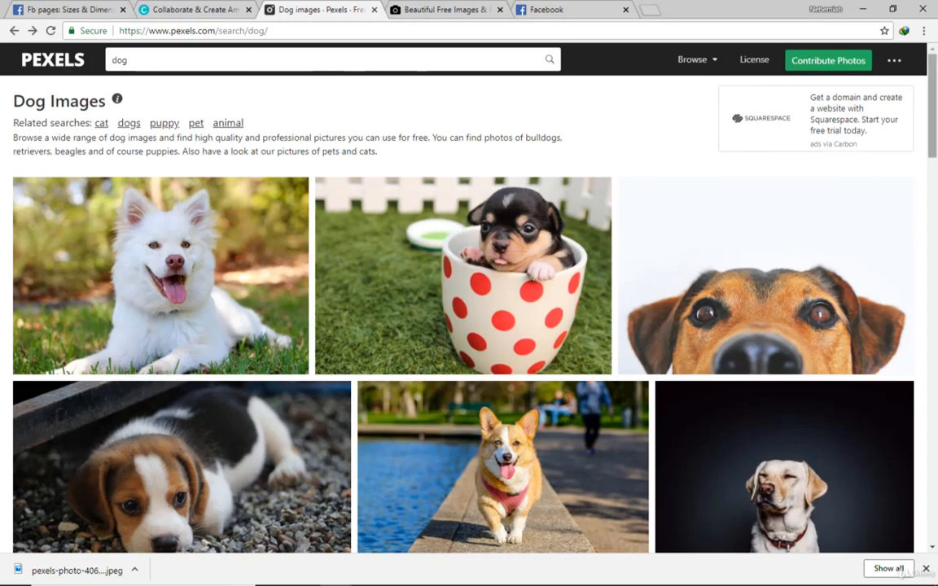
drag(936, 91, 936, 561)
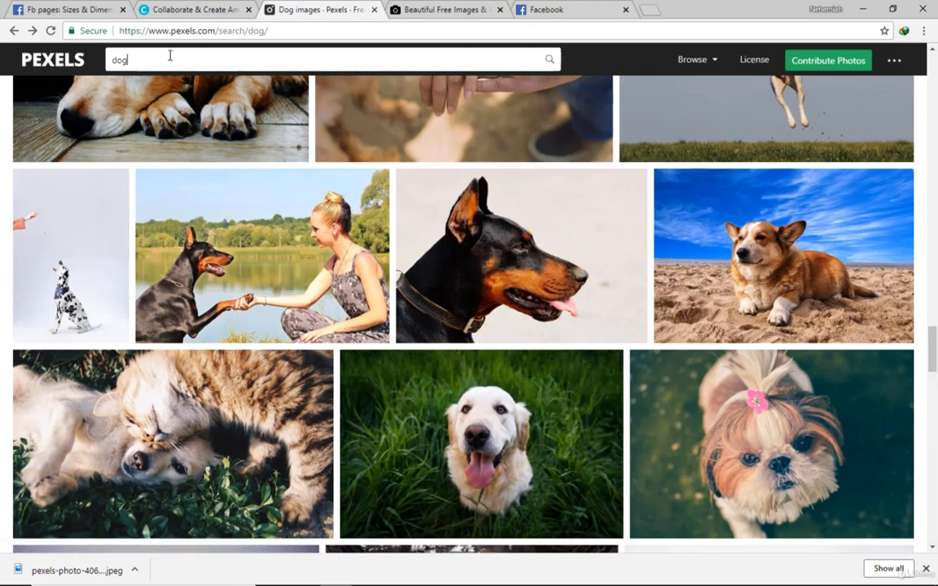
key(Return)
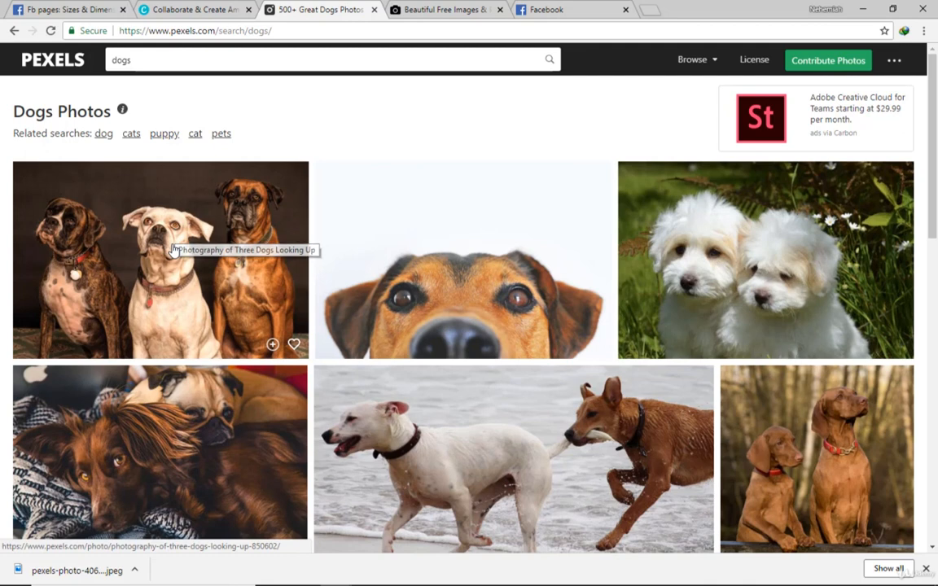
click(172, 250)
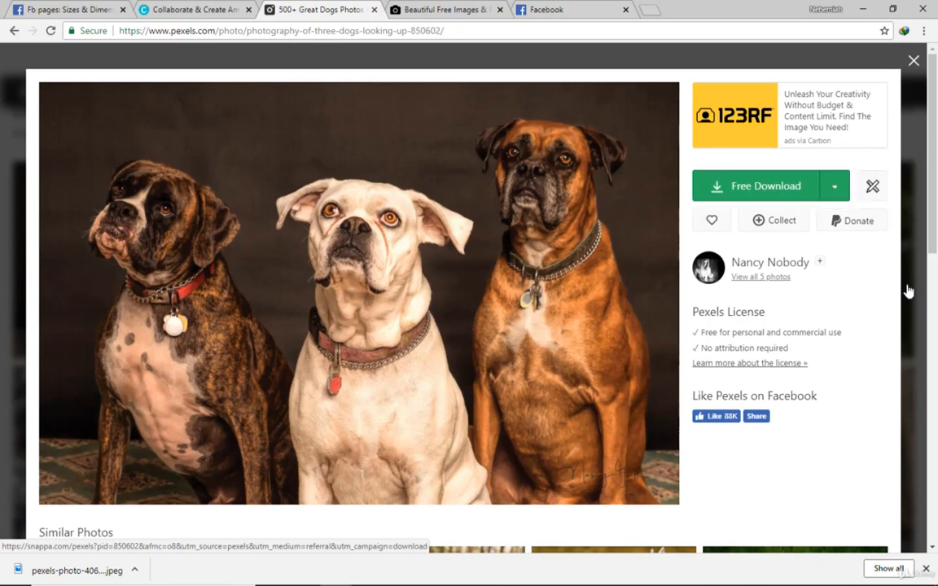
Download the photo of three dogs looking up at a custom size of 851 x 315, rechecking the recommended cover dimensions.
click(836, 189)
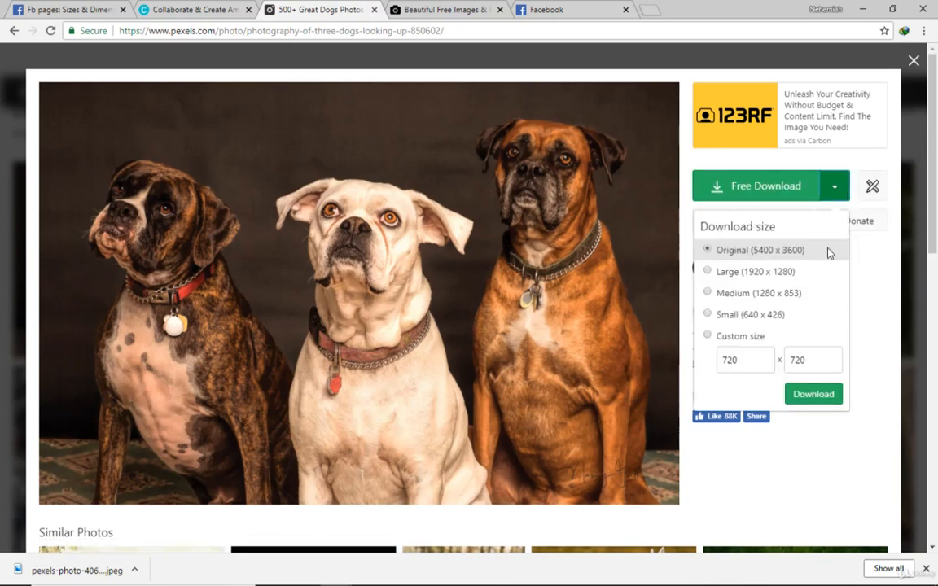
click(747, 358)
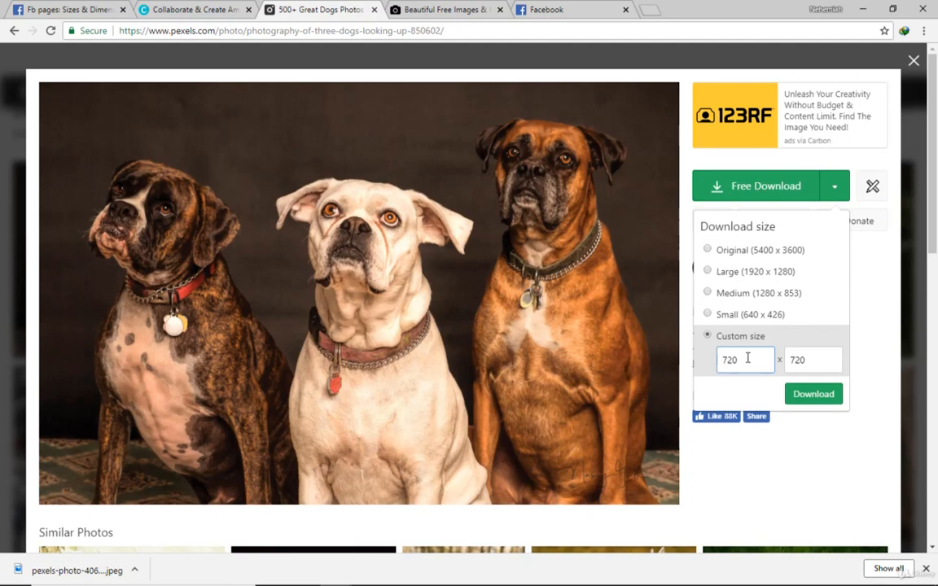
click(82, 11)
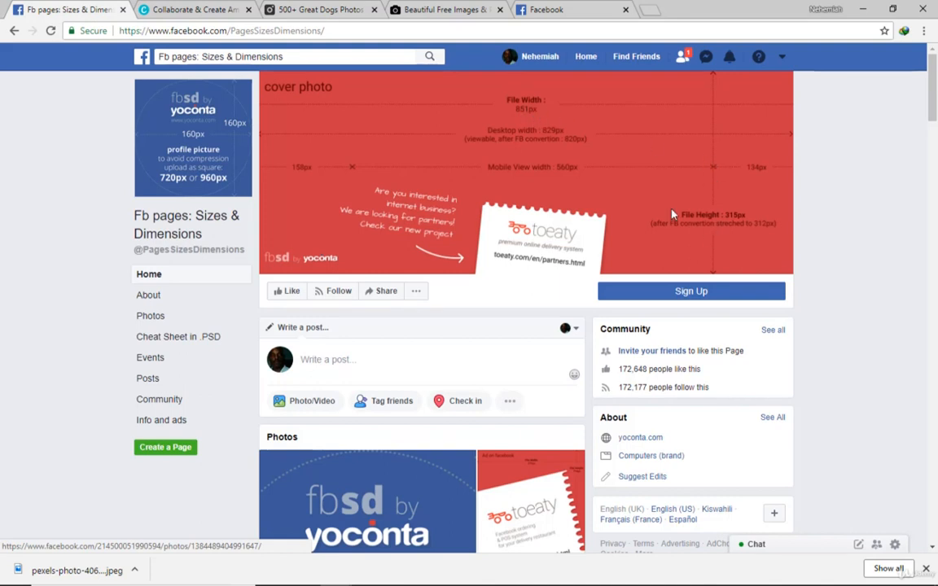
click(326, 8)
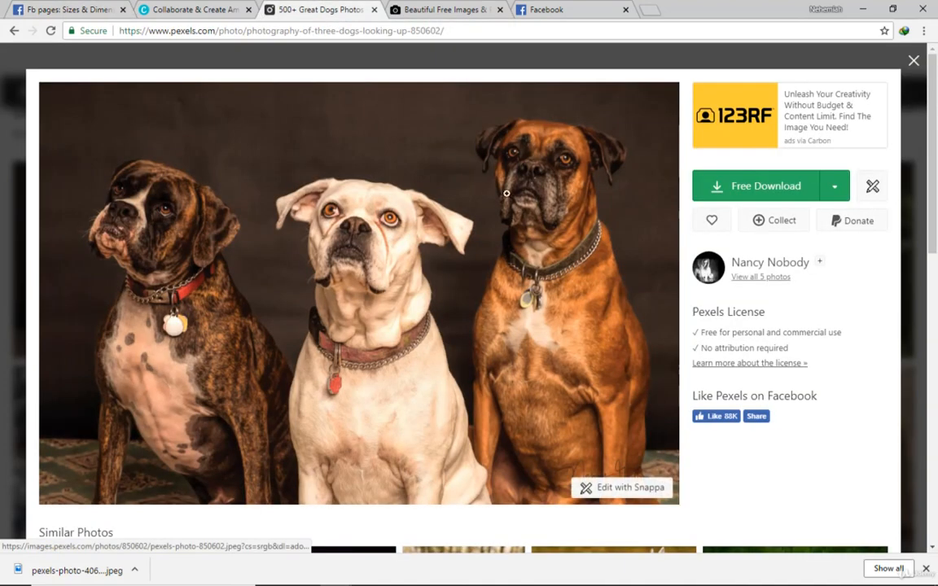
click(835, 193)
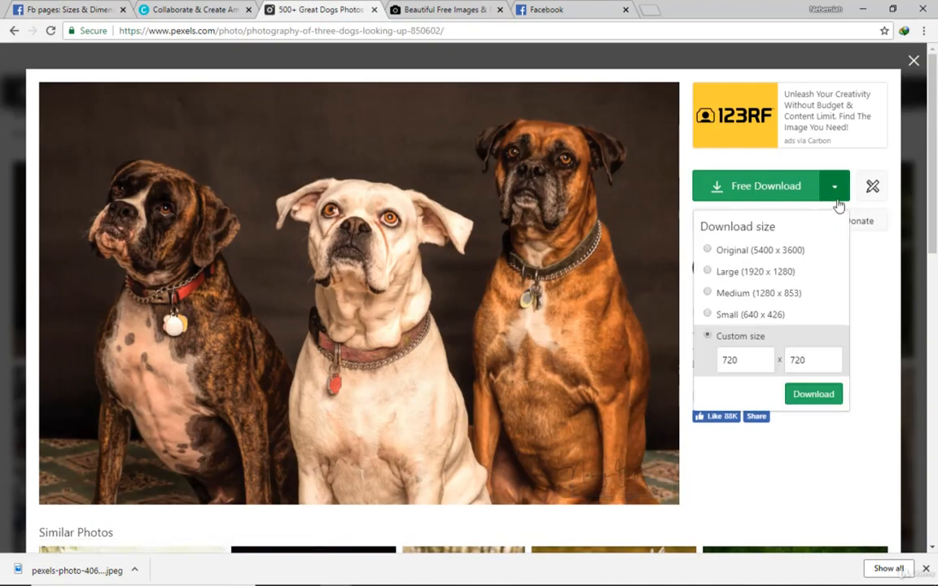
click(750, 359)
double_click(750, 358)
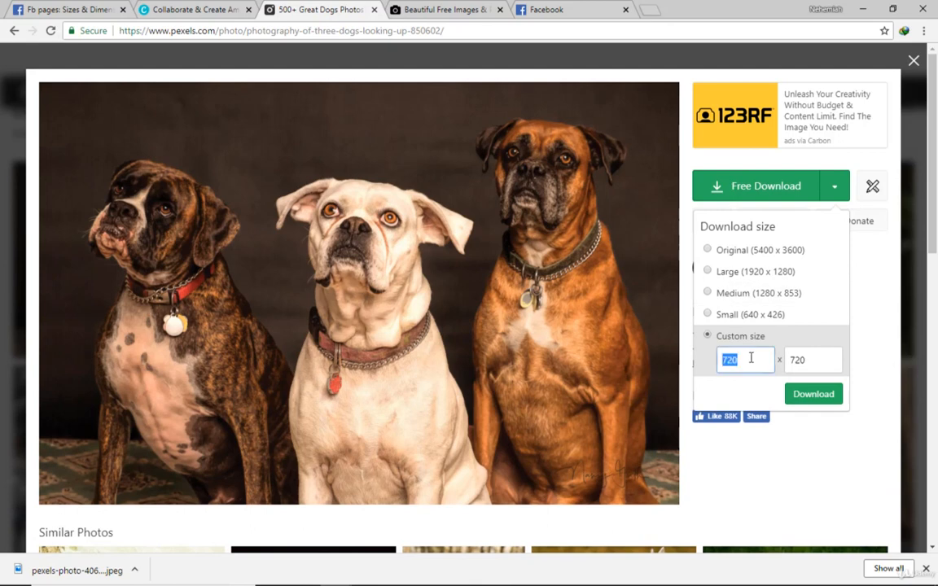
text(851)
key(Tab)
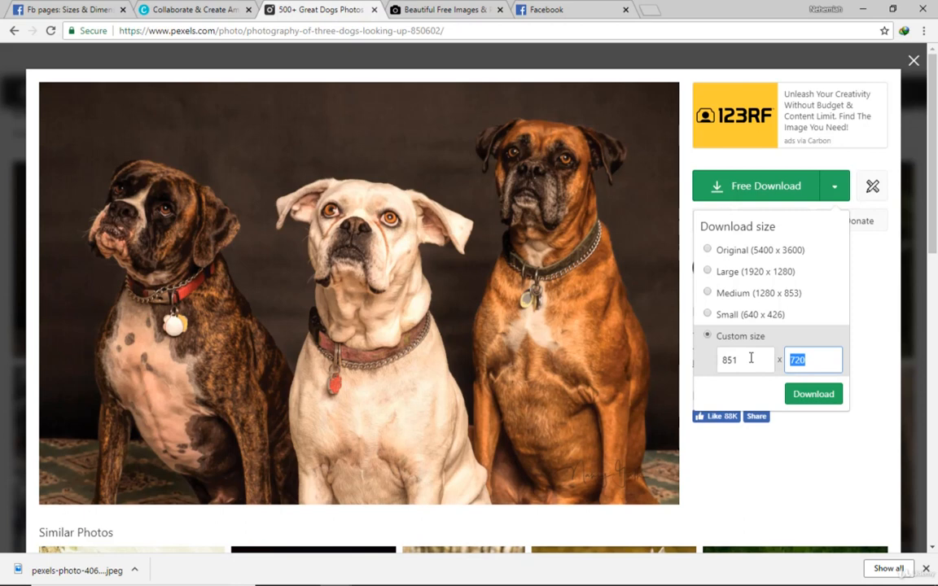
text(315)
click(813, 397)
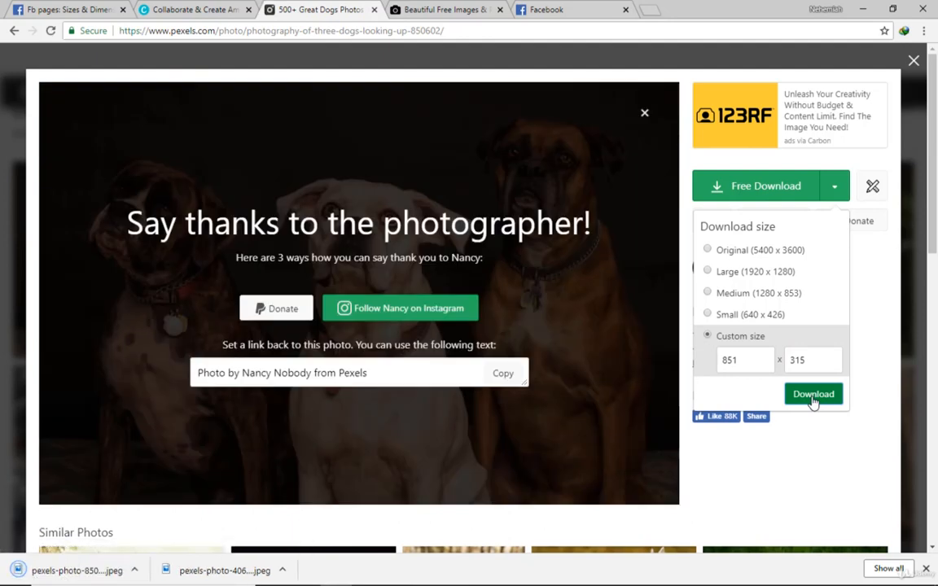
click(392, 450)
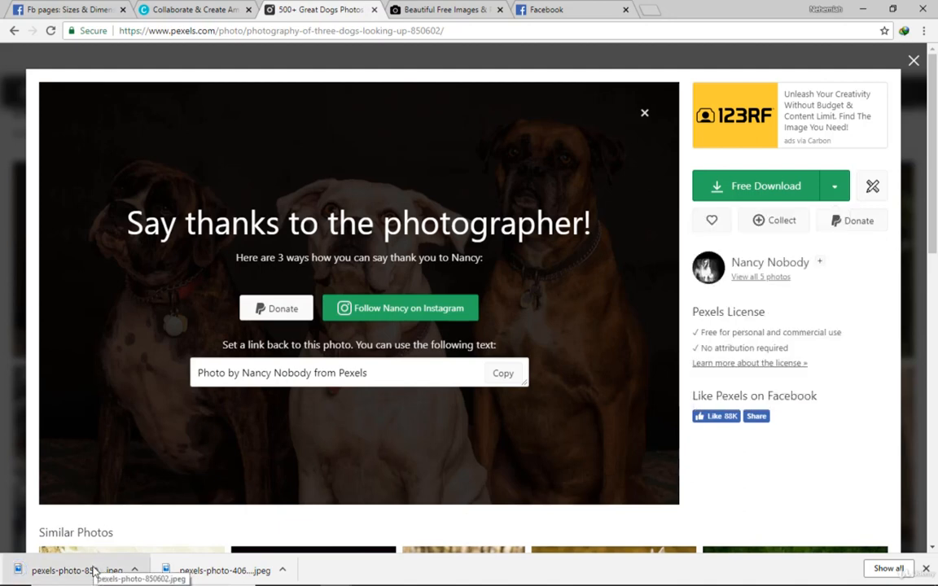
Check the downloaded three-dog photo's dimensions while choosing a cover photo on the Facebook page setup, and cancel the upload.
click(600, 7)
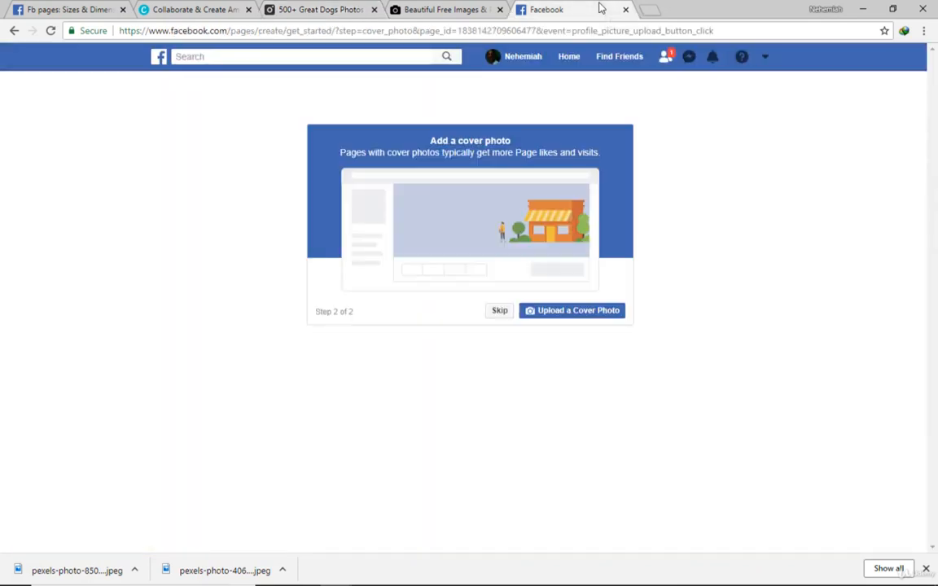
click(555, 318)
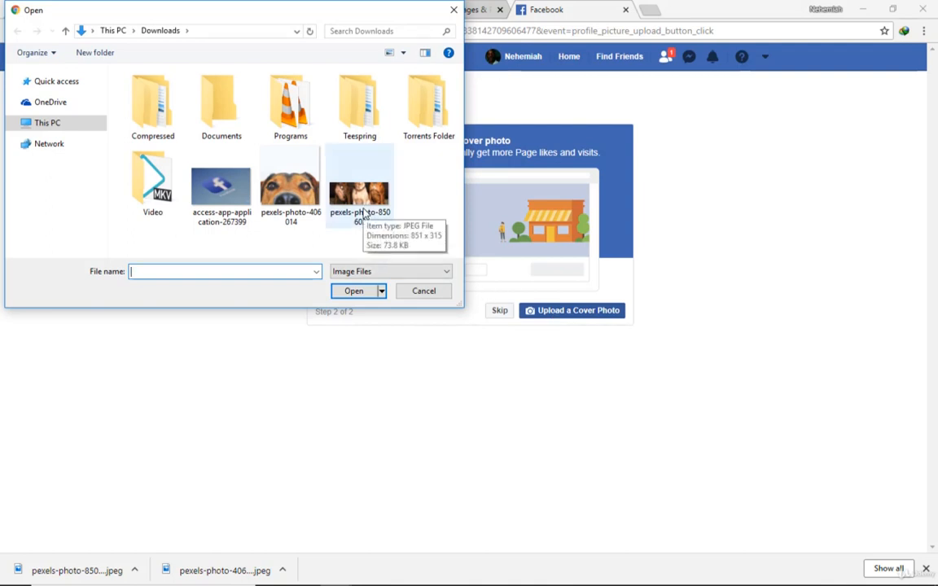
click(421, 290)
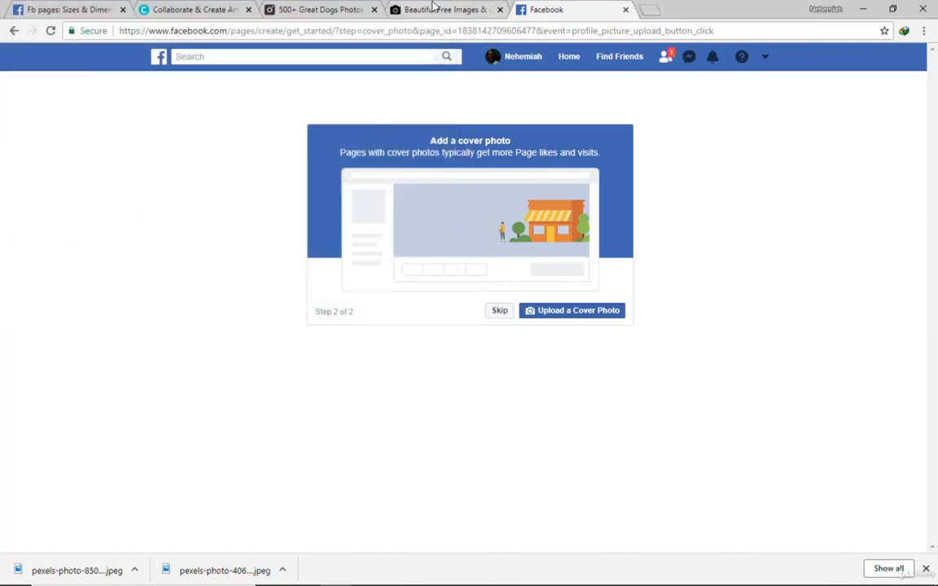
Set the three-dog photo's custom download size to 315 x 815 on Pexels.
click(329, 7)
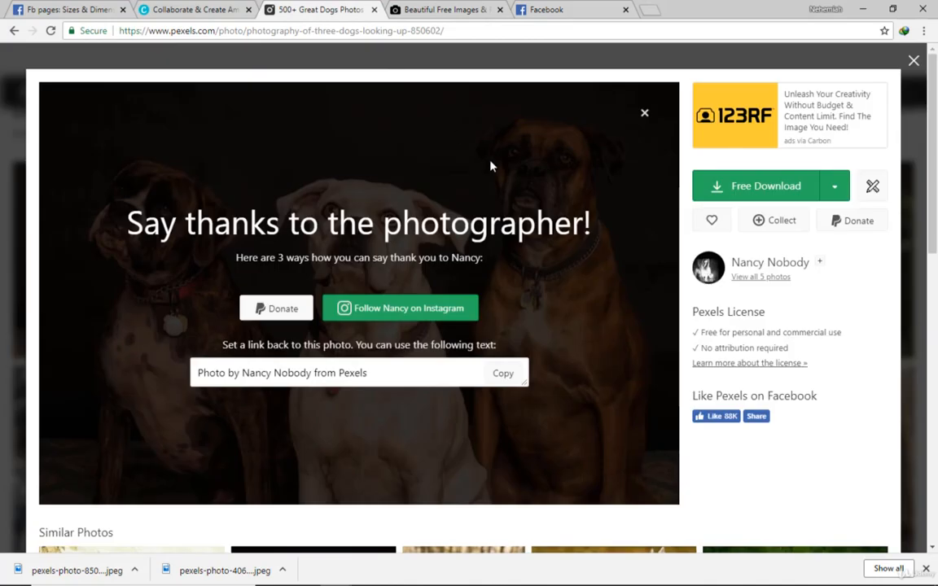
click(833, 189)
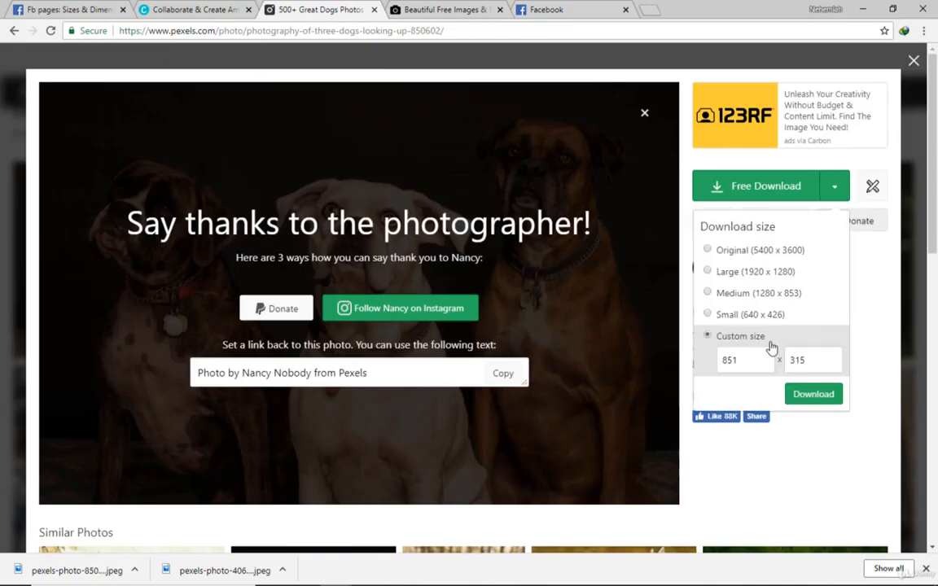
click(689, 366)
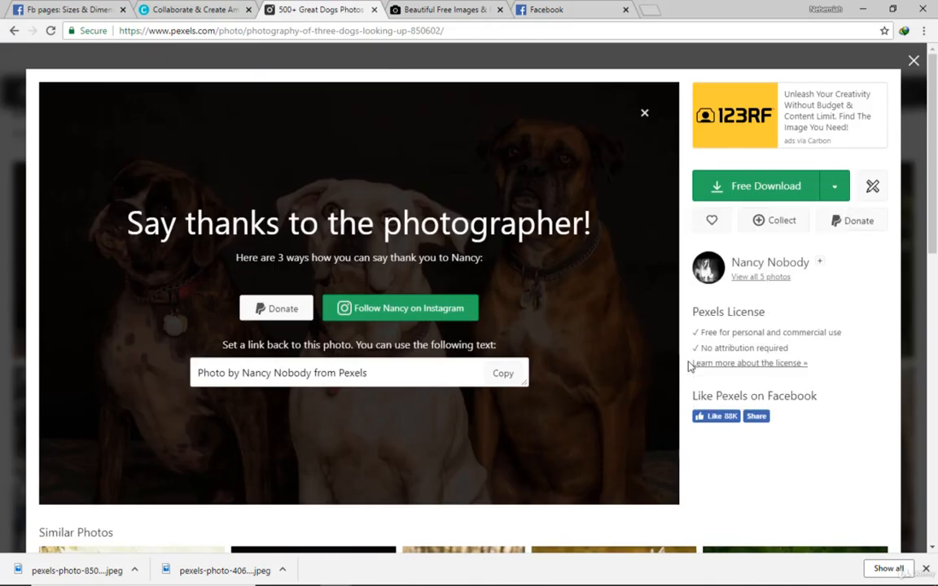
click(829, 189)
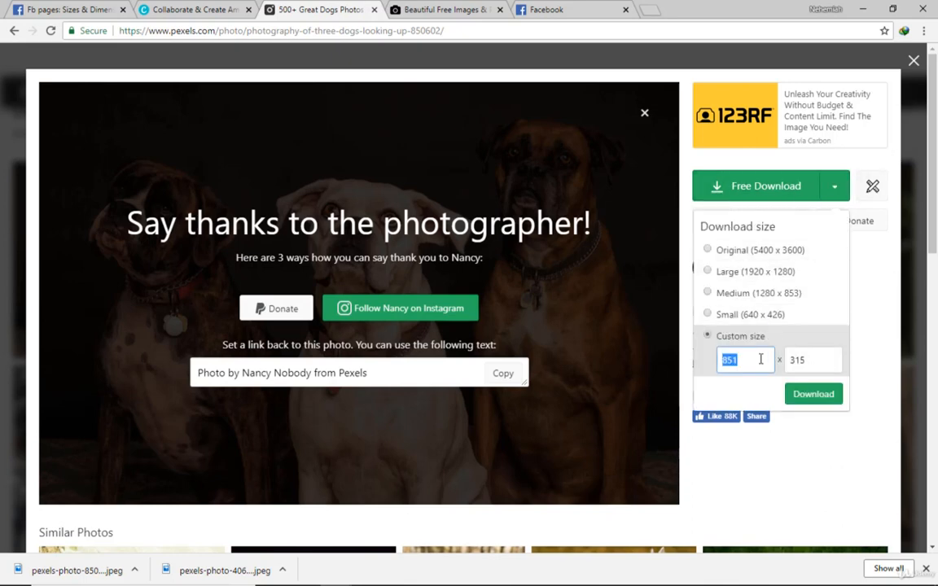
text(315)
key(Tab)
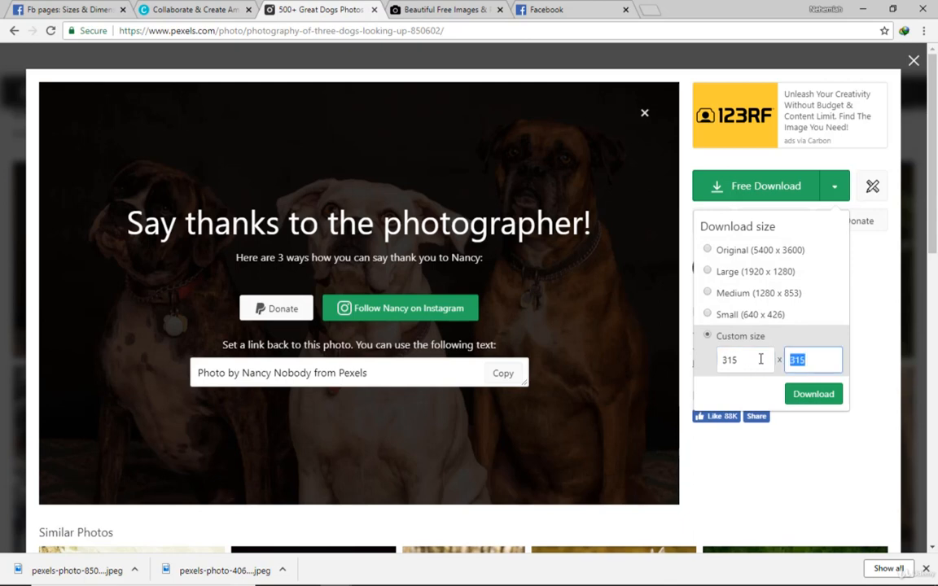
text(815)
Recheck the recommended cover dimensions on the Fb pages: Sizes & Dimensions page, and download the three-dog photo at custom size 315 x 851.
click(71, 9)
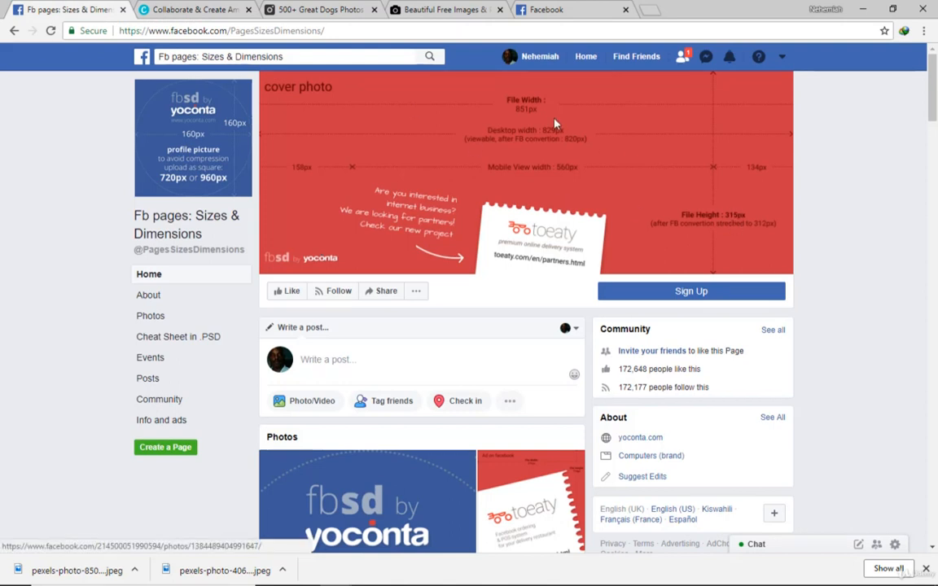
click(325, 9)
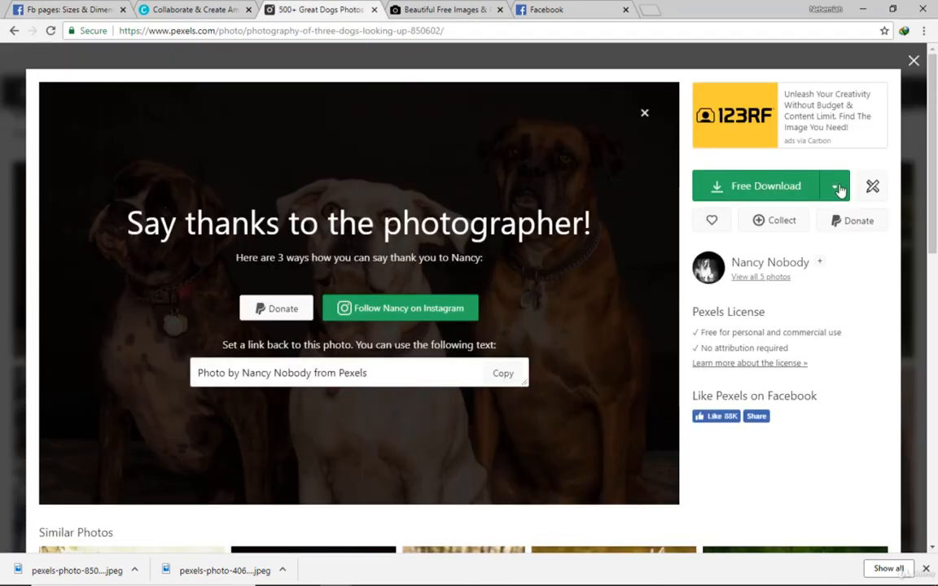
click(839, 186)
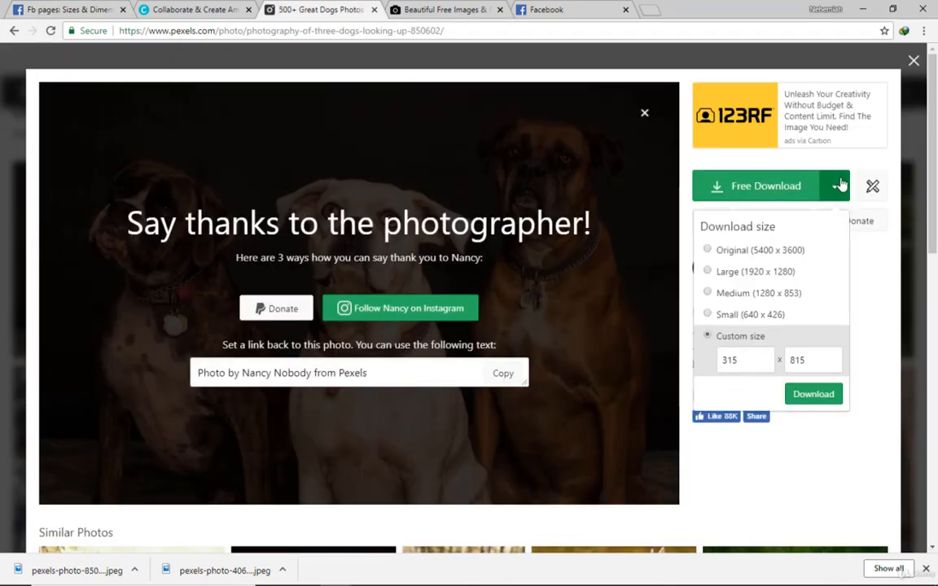
click(813, 359)
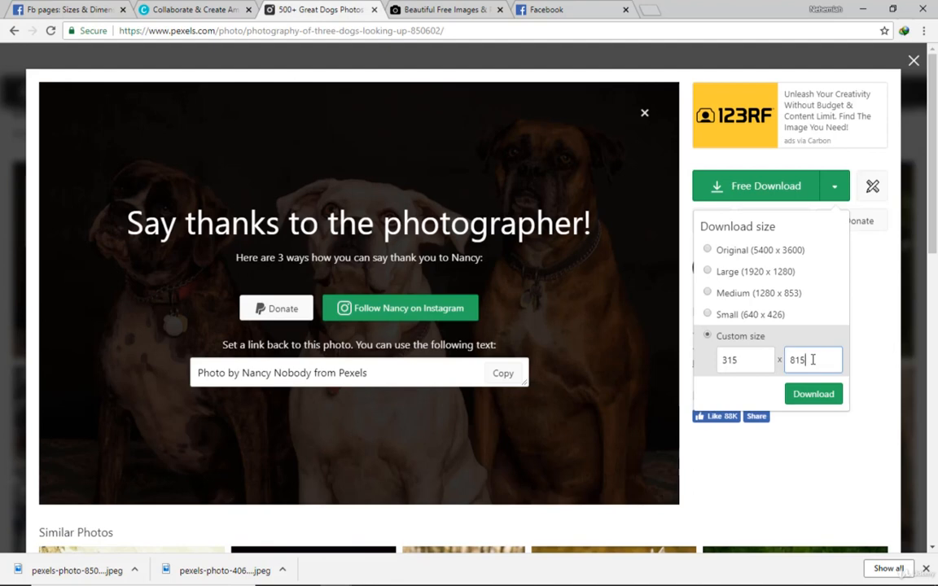
key(BackSpace)
key(BackSpace)
text(51)
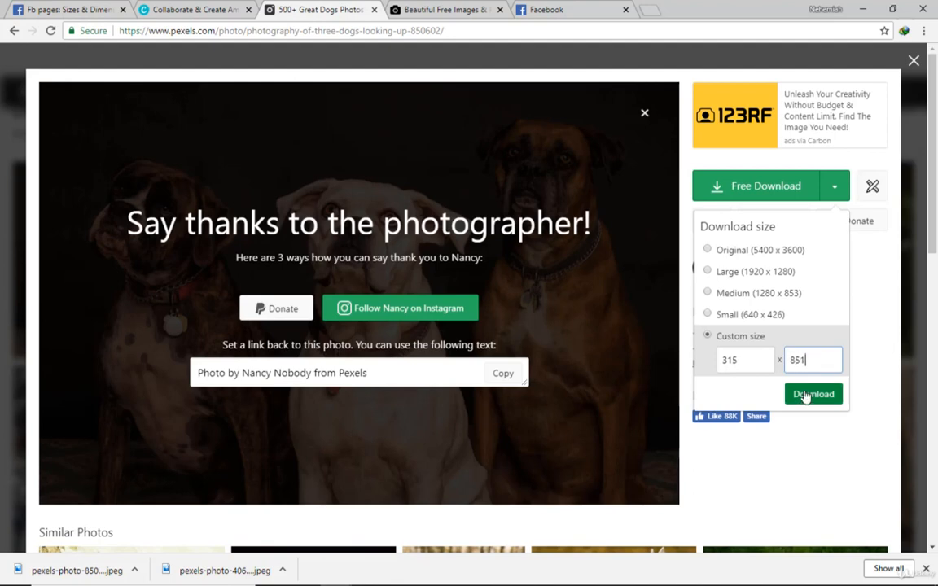
click(805, 395)
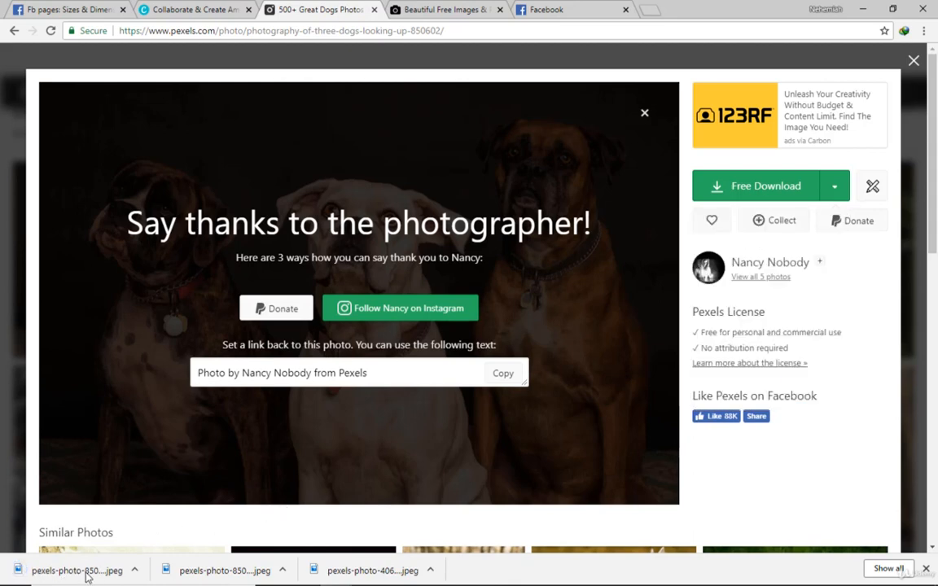
Try to upload pexels-photo-850602 as the cover photo in the Facebook page setup, and close the unneeded image site tabs.
click(550, 13)
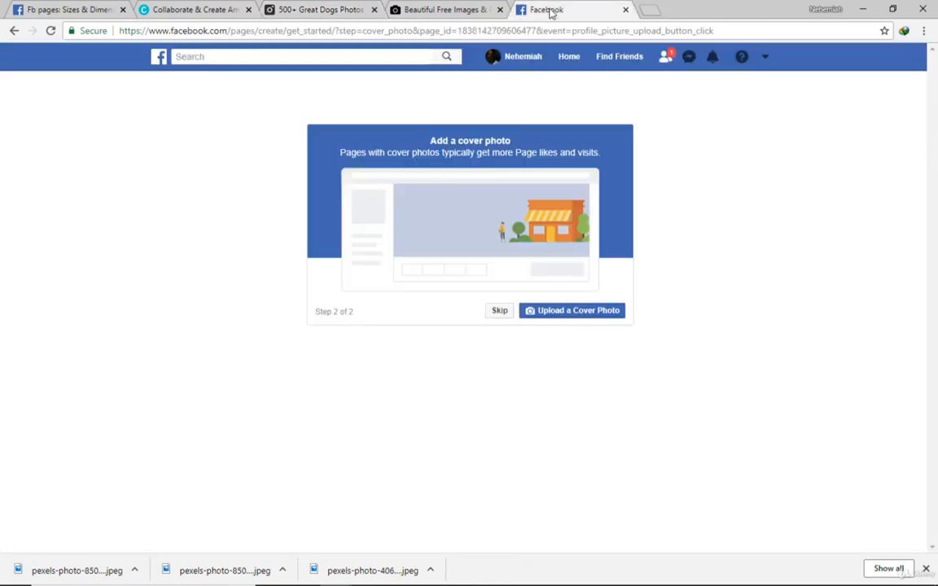
click(546, 314)
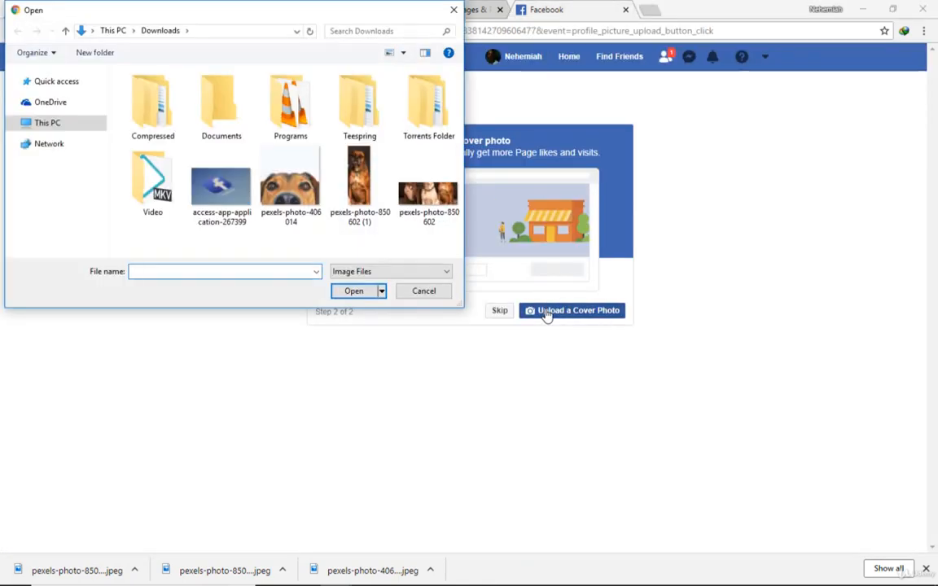
click(442, 219)
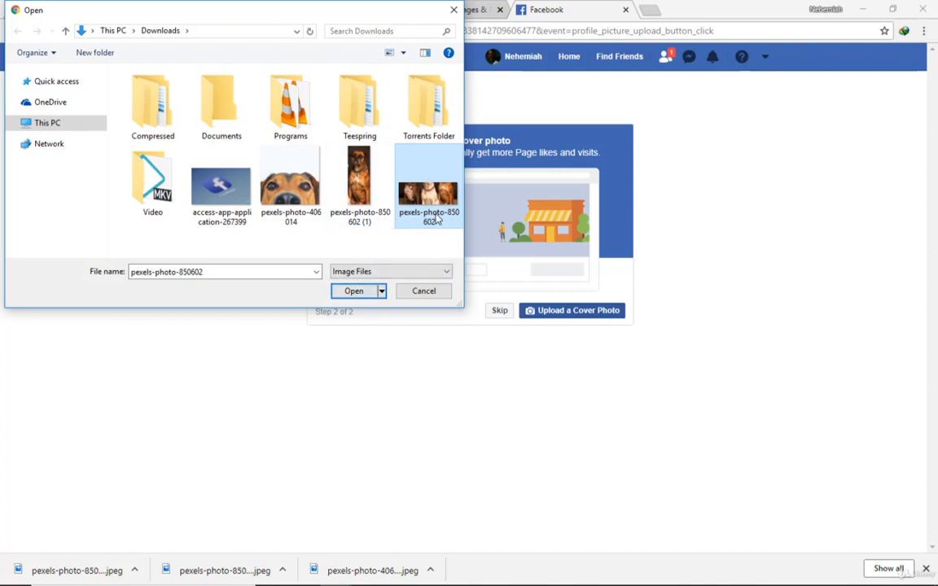
click(352, 291)
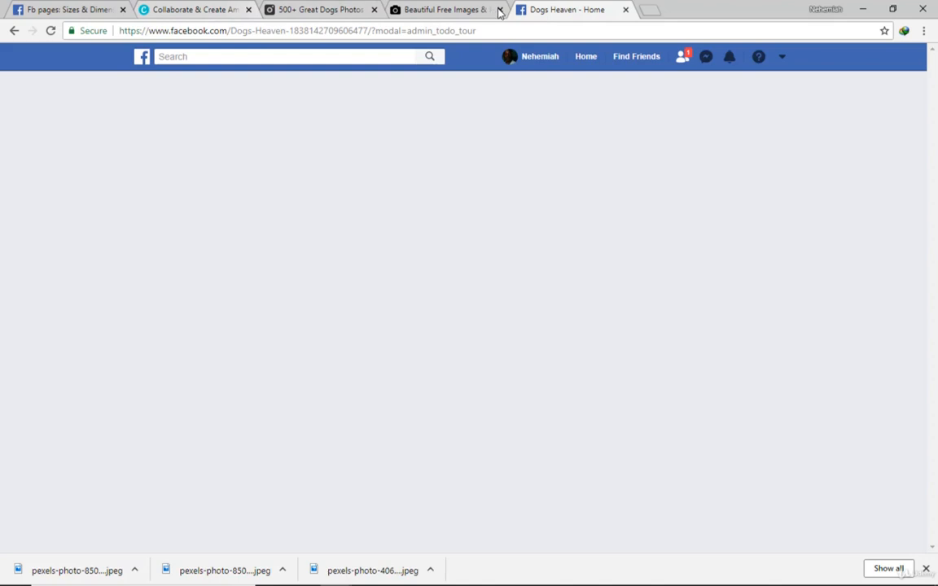
click(498, 10)
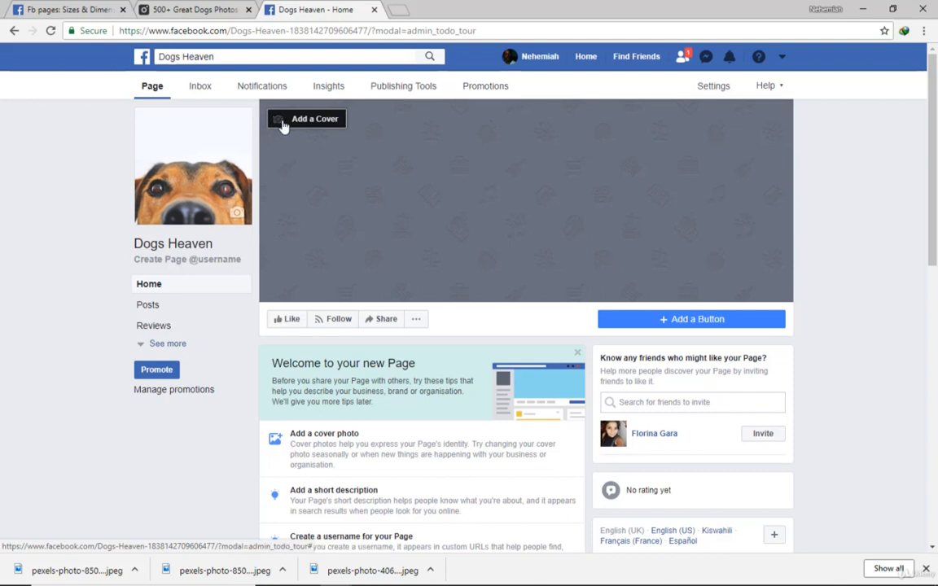
Download the Pexels three-dog photo at its original size of 5400 x 3600.
click(193, 11)
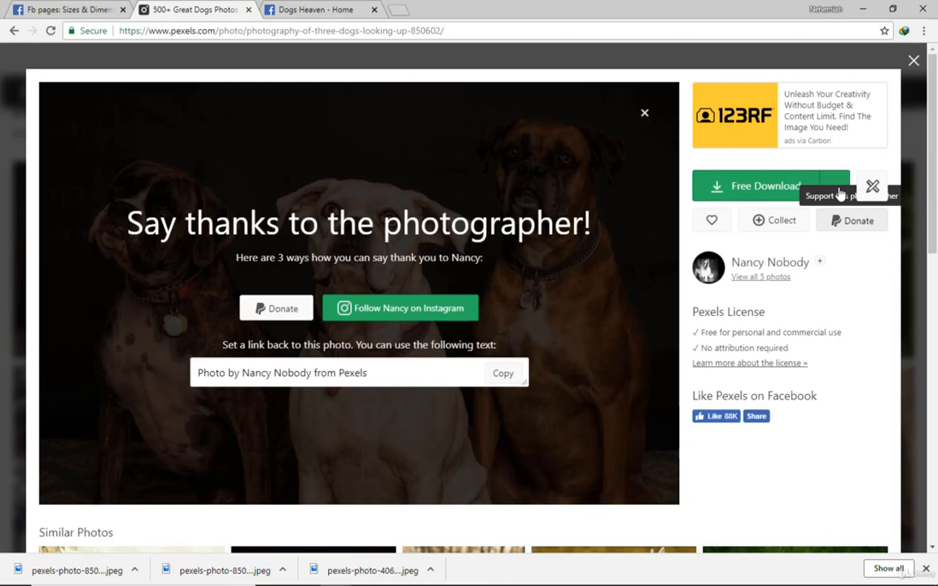
click(839, 193)
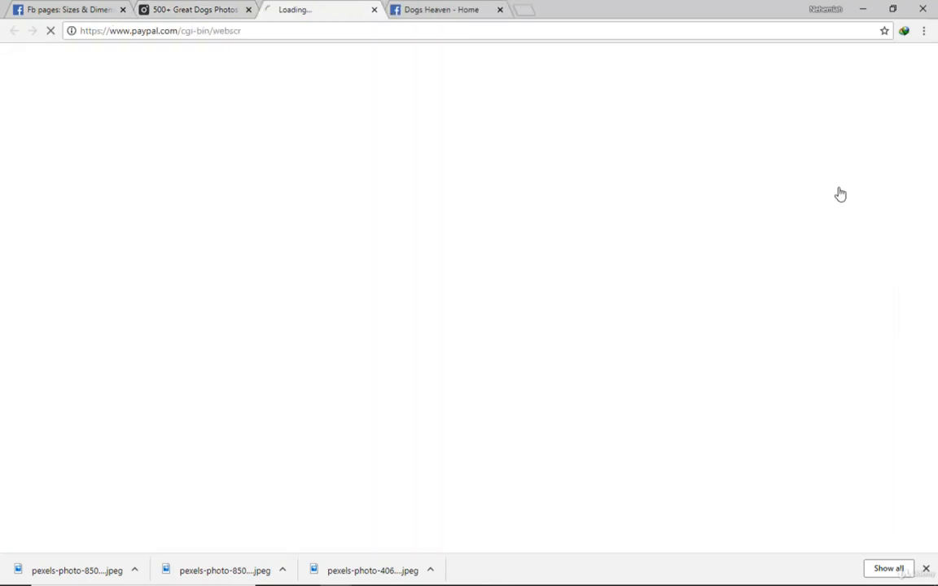
click(374, 10)
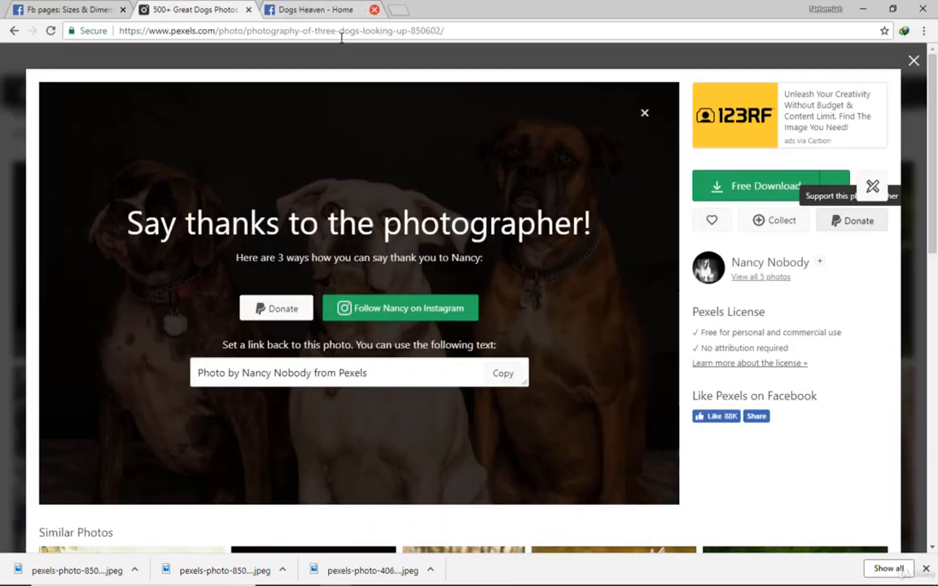
click(835, 191)
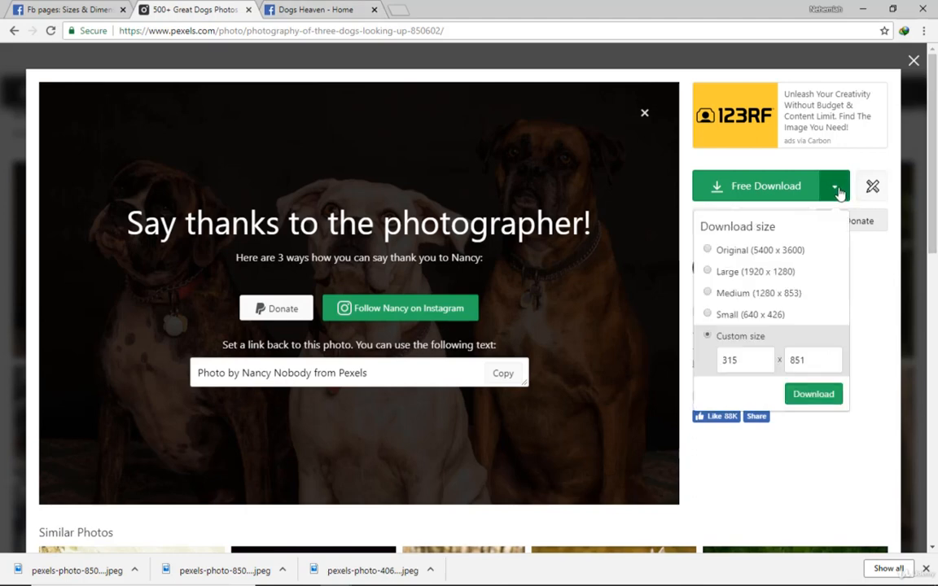
click(793, 257)
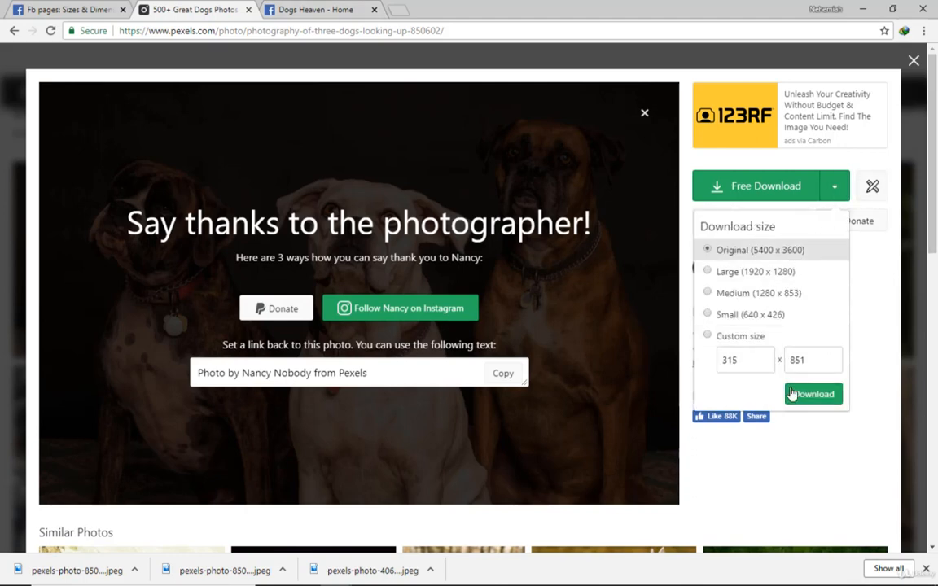
click(797, 394)
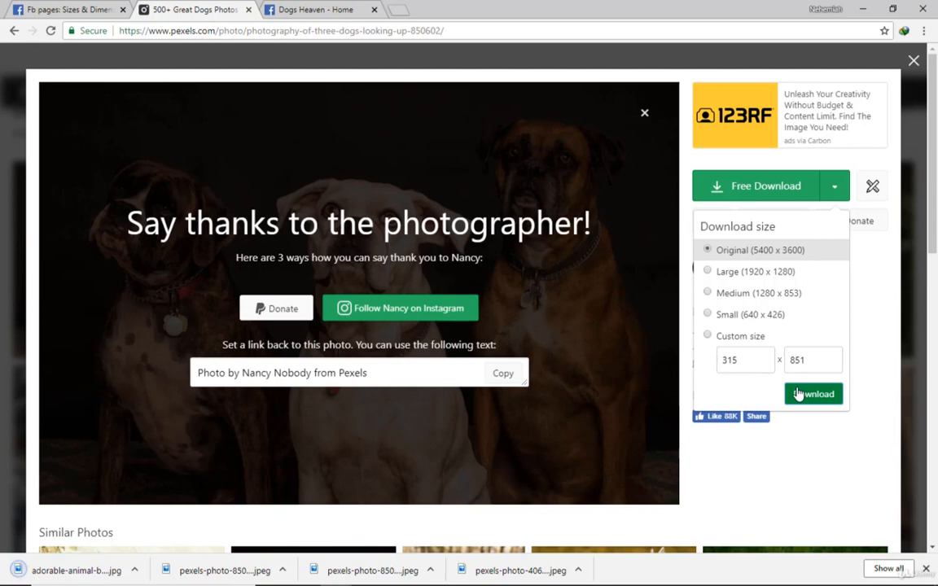
Upload adorable-animal-blur-850602 from Downloads as the cover of the Dogs Heaven Facebook page.
click(311, 8)
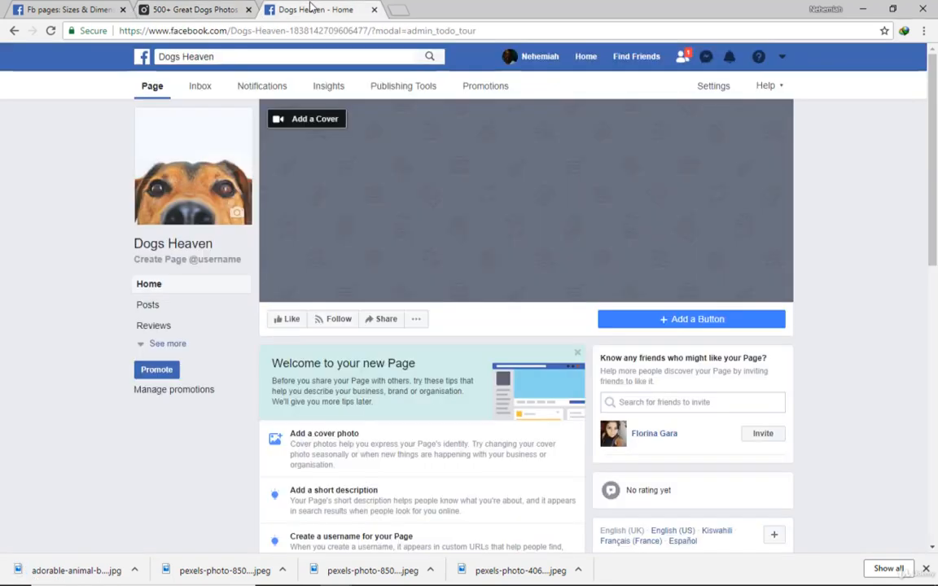
click(314, 120)
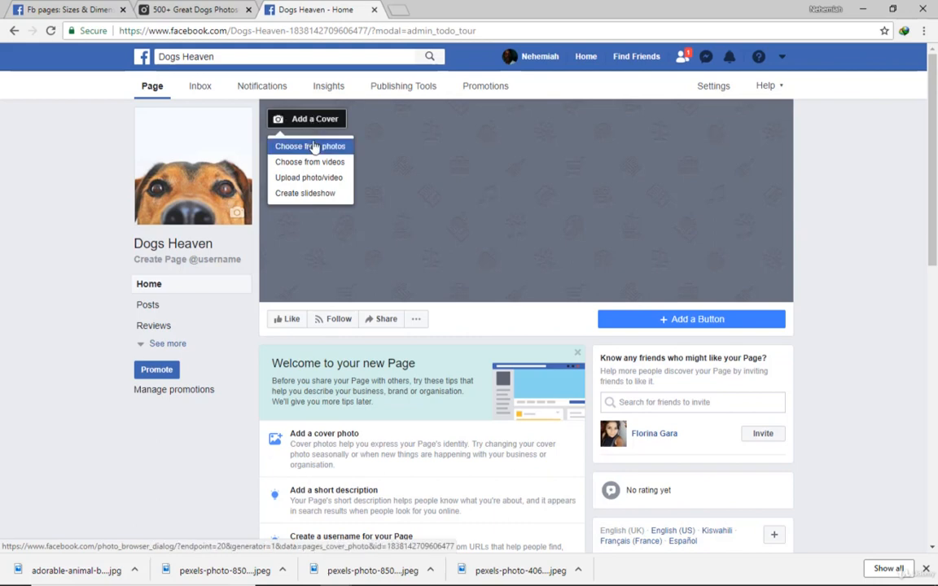
click(318, 181)
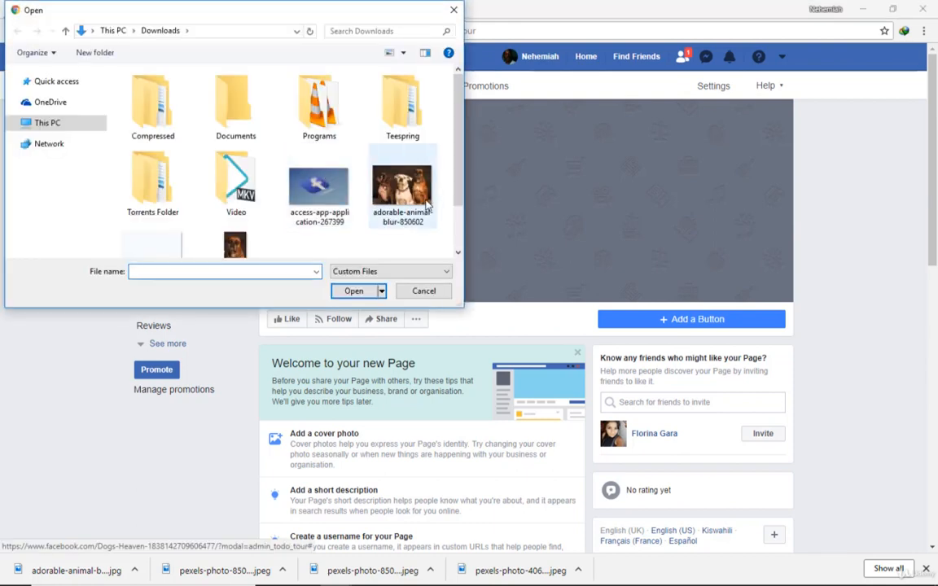
click(410, 207)
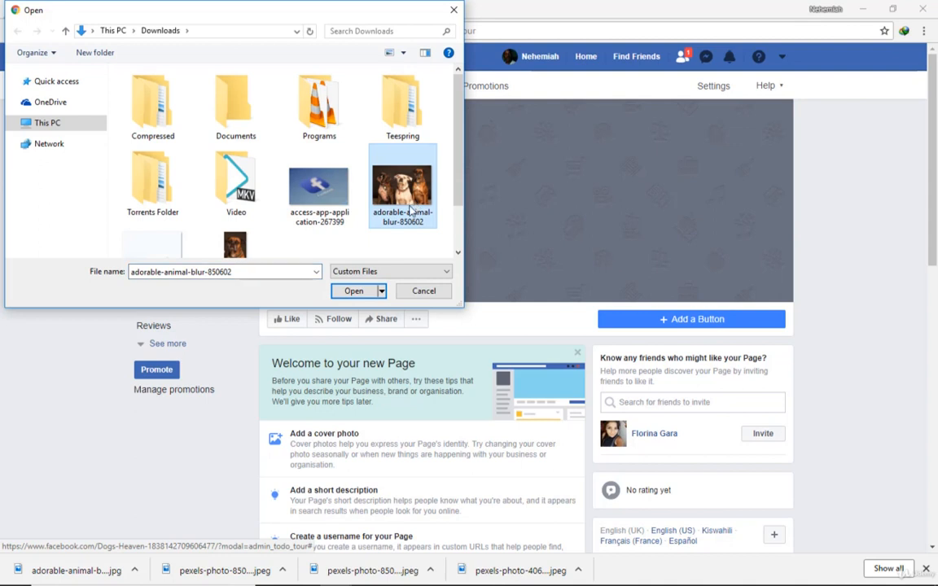
click(353, 291)
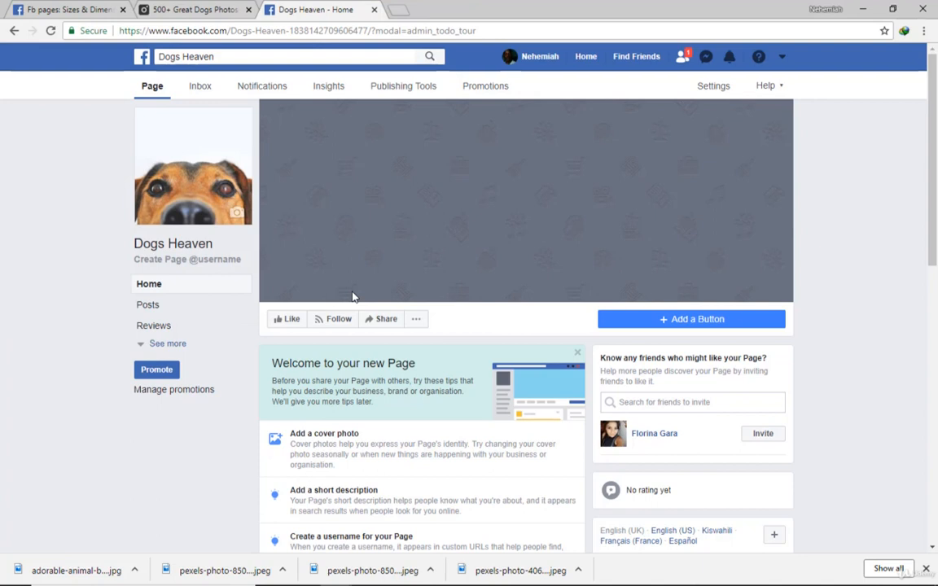
Shift the cover photo down so all three dogs' heads fit in the frame, and save the cover.
click(925, 569)
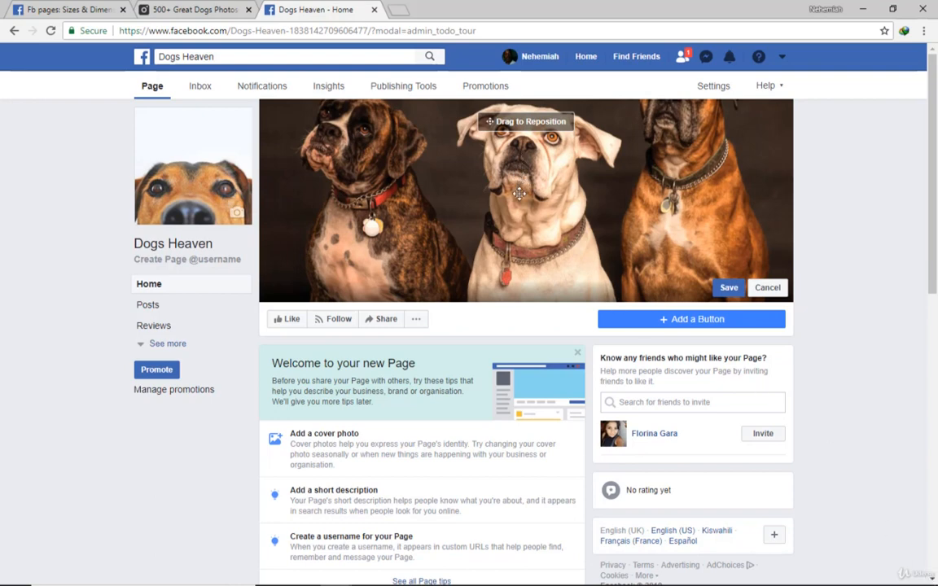
drag(519, 162, 519, 217)
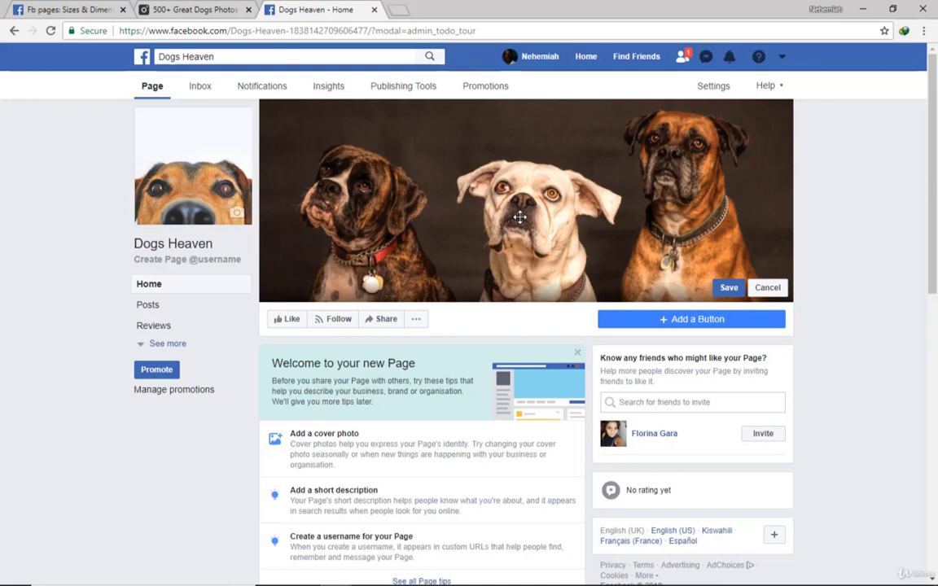
click(728, 288)
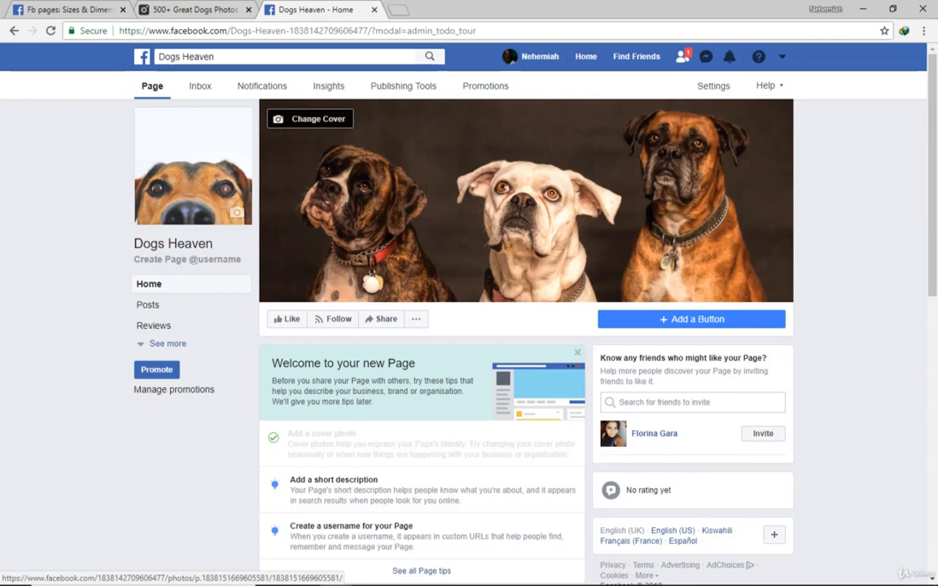
drag(936, 169, 928, 140)
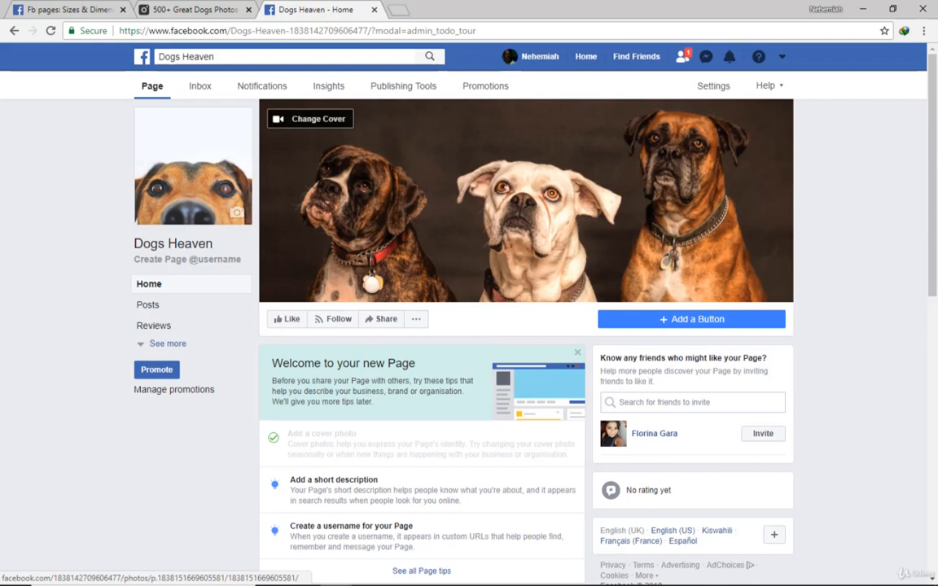
drag(936, 161, 912, 132)
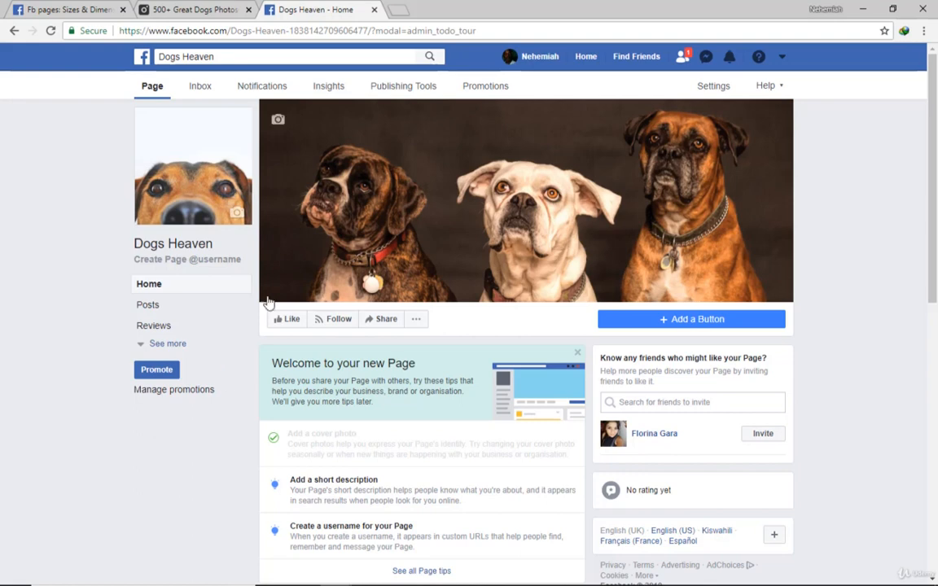
mouse_move(285, 293)
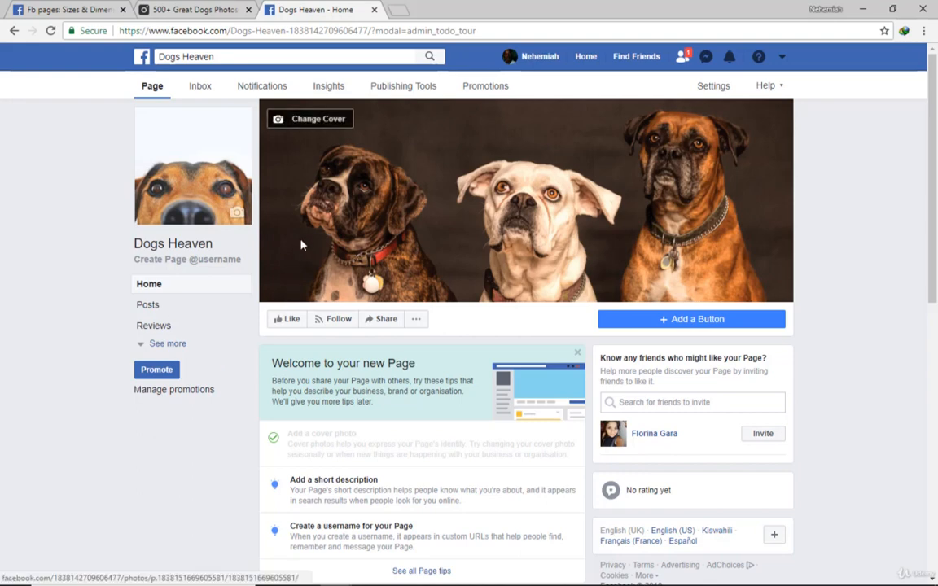